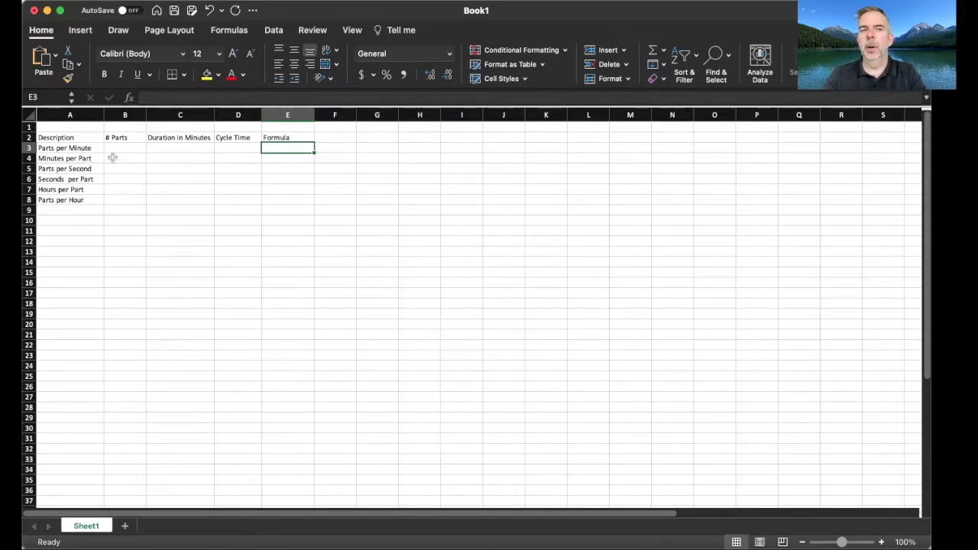
- Enter 30 parts in B3 and 120 minutes in C3 for the Parts per Minute row
{"action": "left_click", "coordinate": [125, 138]}
{"action": "left_click", "coordinate": [122, 150]}
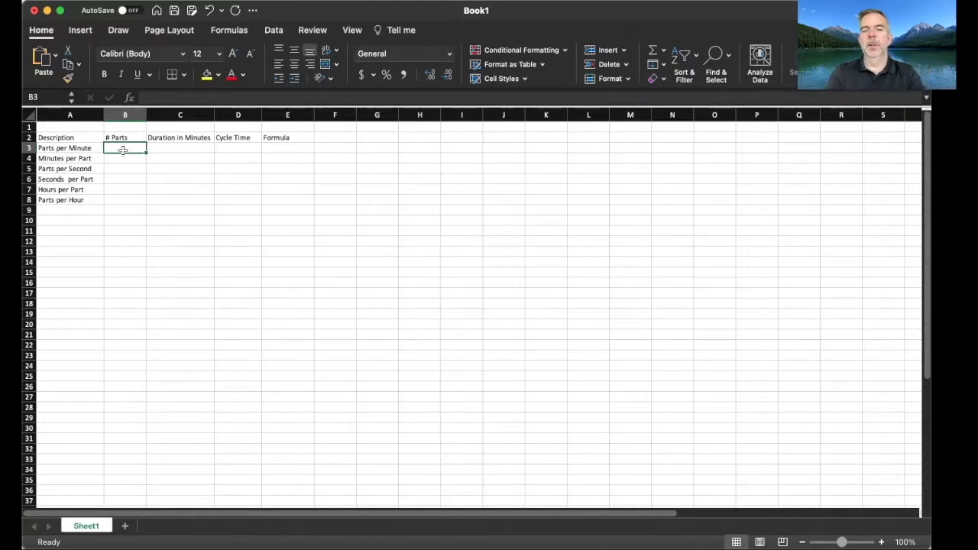
{"action": "type", "text": "120"}
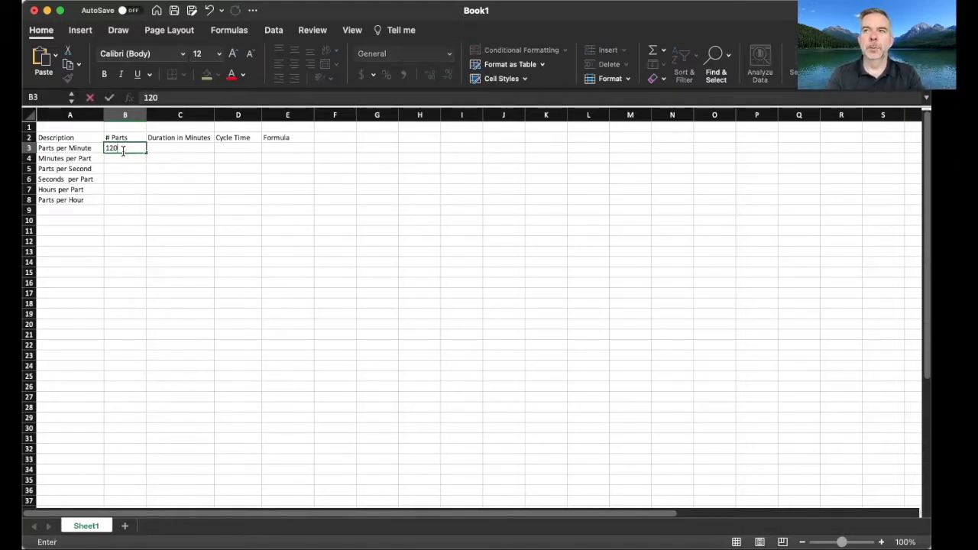
{"action": "key", "text": "BackSpace"}
{"action": "key", "text": "BackSpace"}
{"action": "key", "text": "BackSpace"}
{"action": "type", "text": "30"}
{"action": "key", "text": "Tab"}
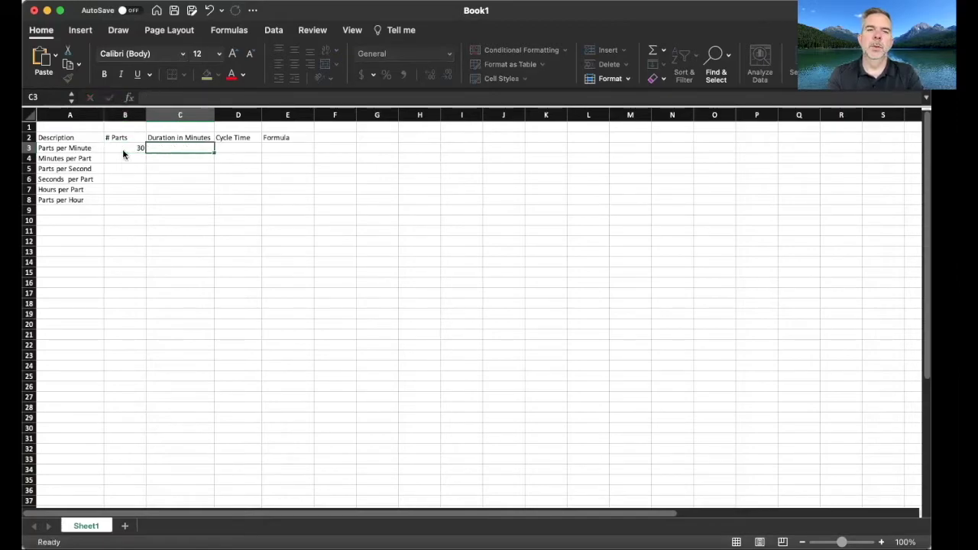
{"action": "type", "text": "120"}
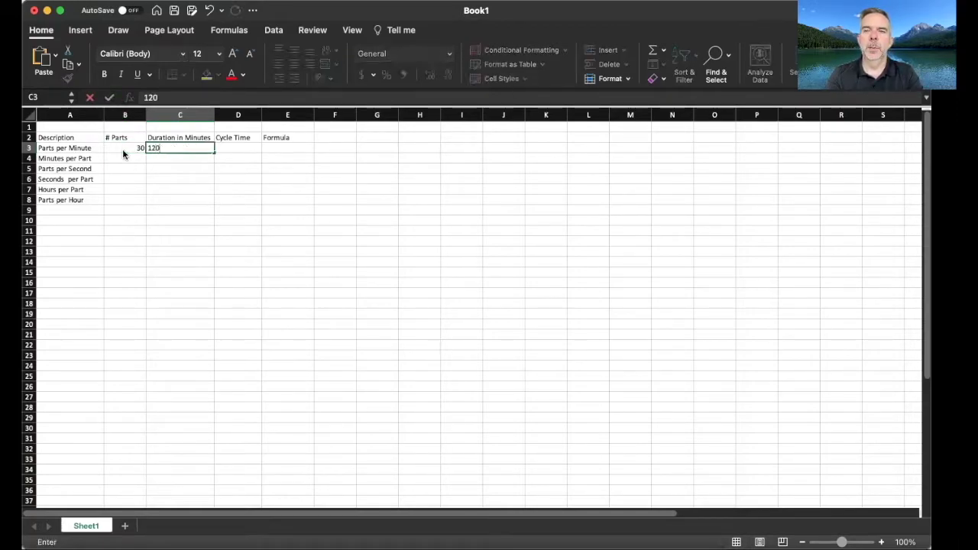
{"action": "key", "text": "Tab"}
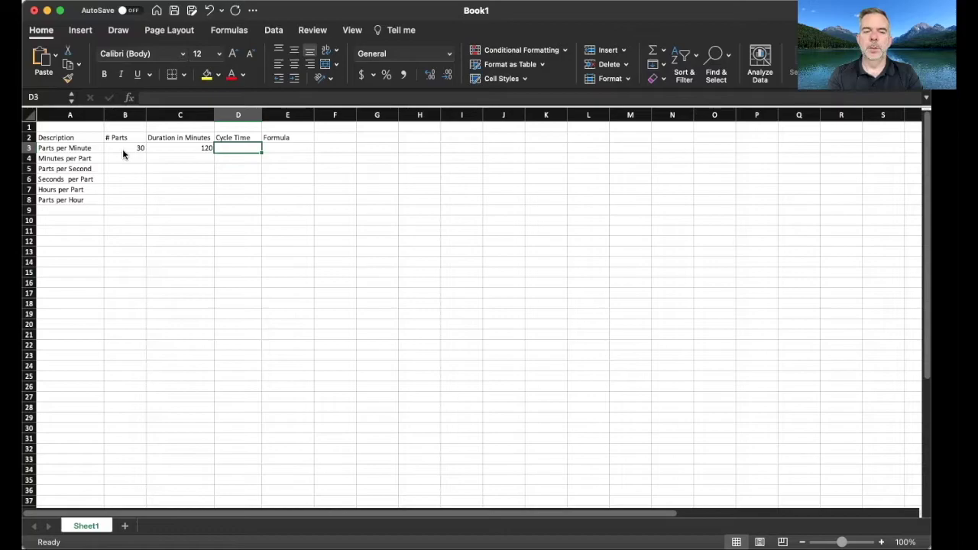
- Enter the cycle-time formula =30/120 in D3, giving 0.25
{"action": "type", "text": "30"}
{"action": "key", "text": "BackSpace"}
{"action": "key", "text": "BackSpace"}
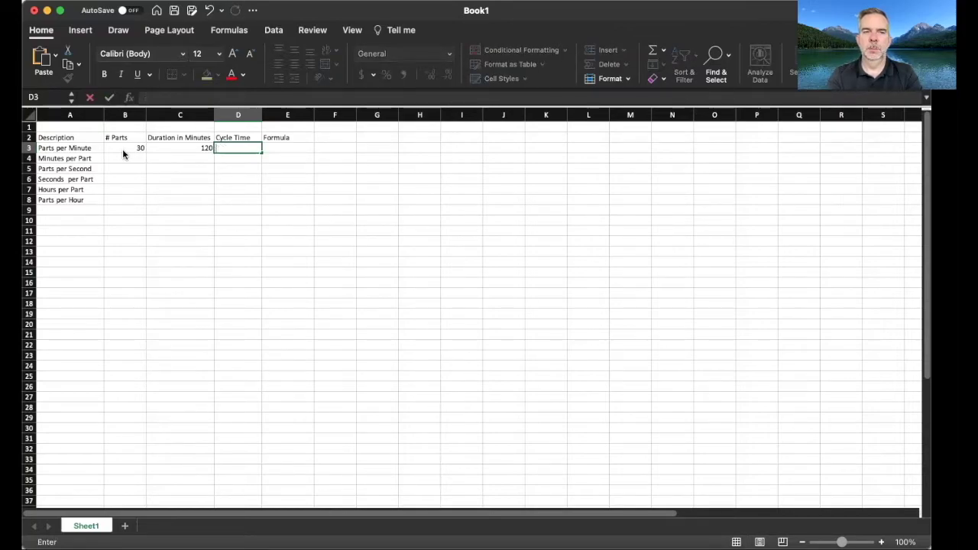
{"action": "type", "text": "="}
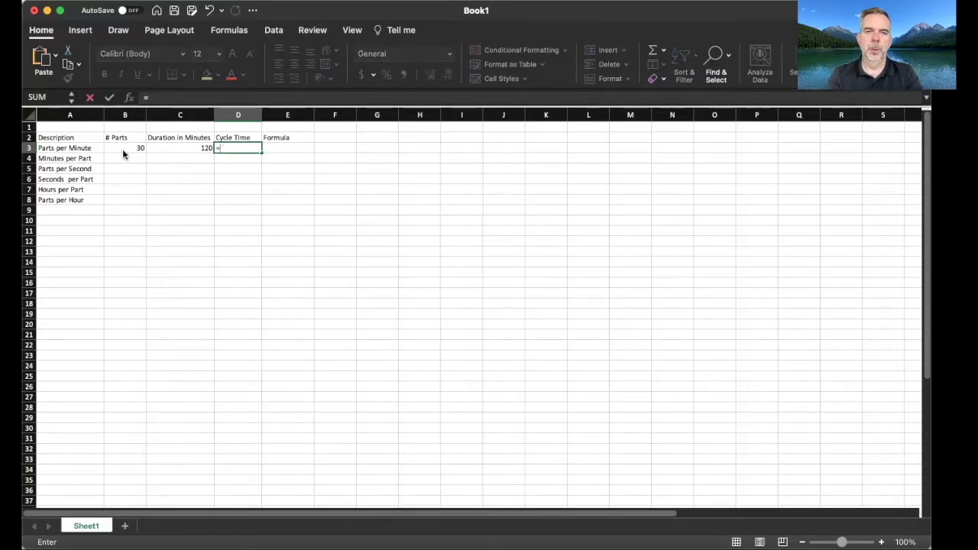
{"action": "type", "text": "30/120"}
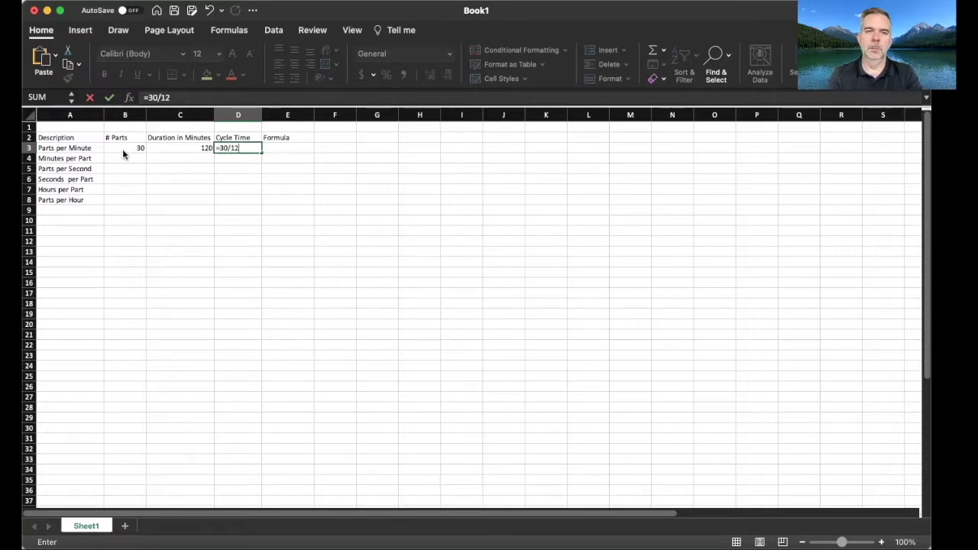
{"action": "key", "text": "Return"}
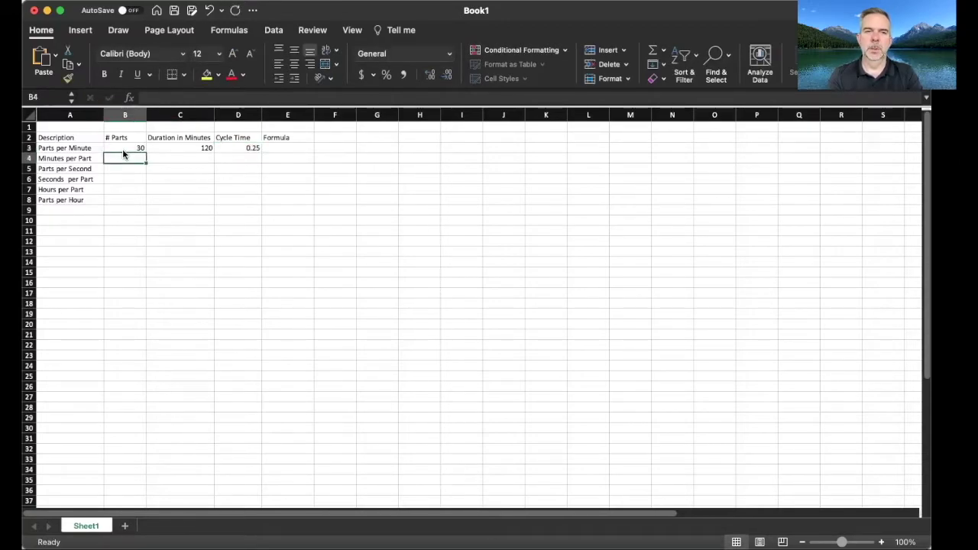
- Add the formula note parts/minutes in E3
{"action": "key", "text": "Up"}
{"action": "key", "text": "Right"}
{"action": "key", "text": "Right"}
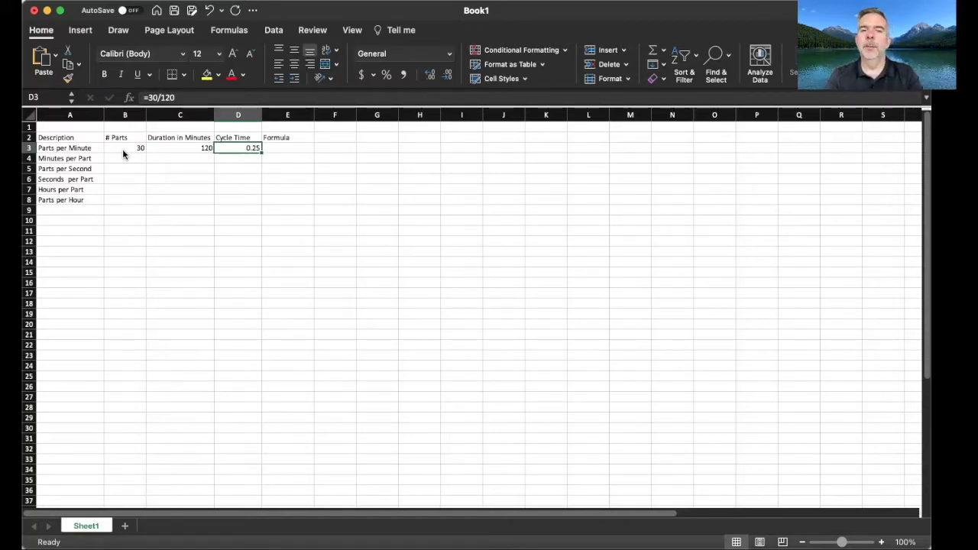
{"action": "key", "text": "Right"}
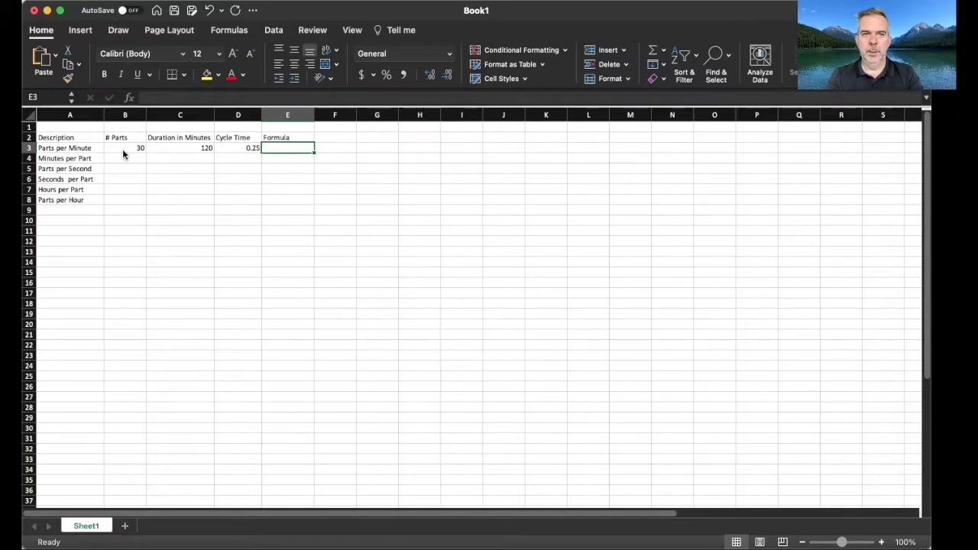
{"action": "type", "text": "parts/"}
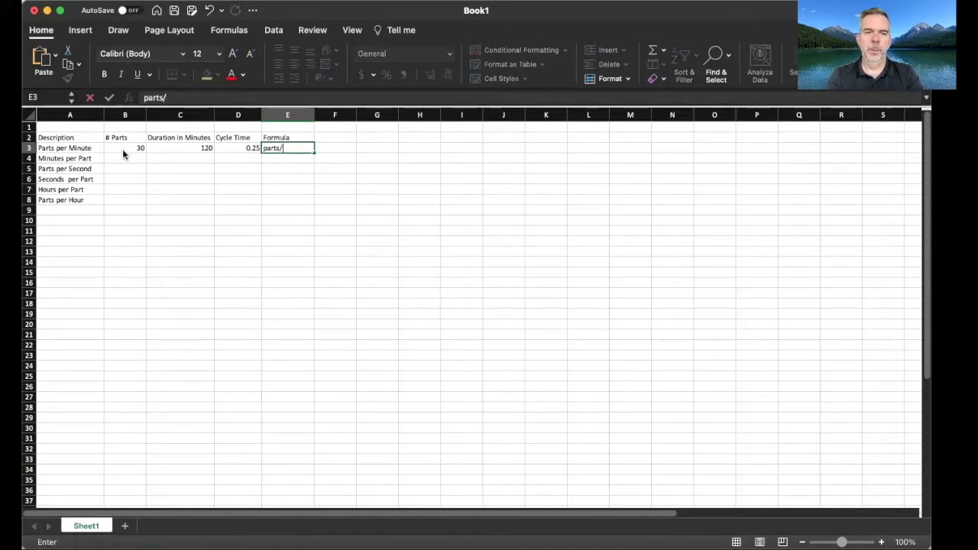
{"action": "type", "text": "minutes"}
{"action": "key", "text": "Return"}
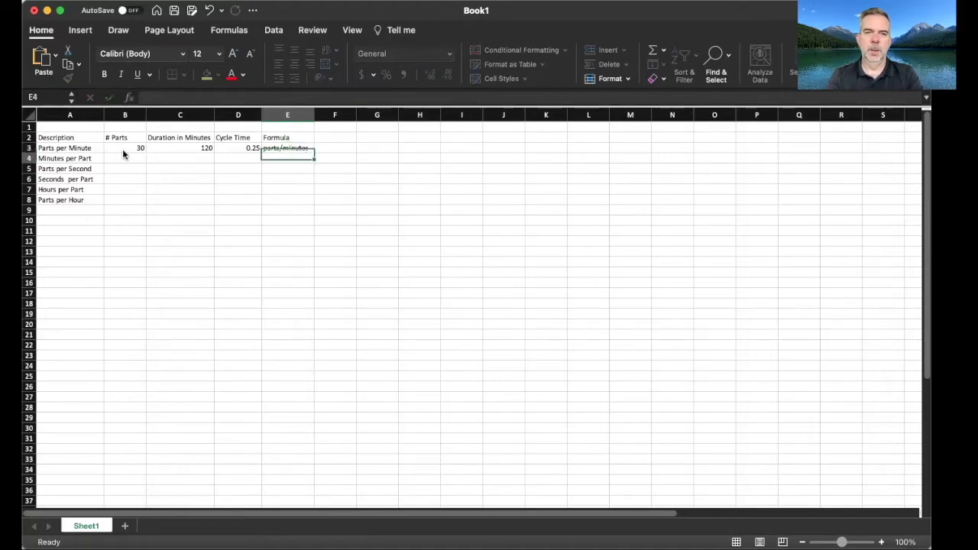
- Enter 30 parts in B4 and 120 minutes in C4 for the Minutes per Part row
{"action": "key", "text": "Left"}
{"action": "key", "text": "Left"}
{"action": "key", "text": "Left"}
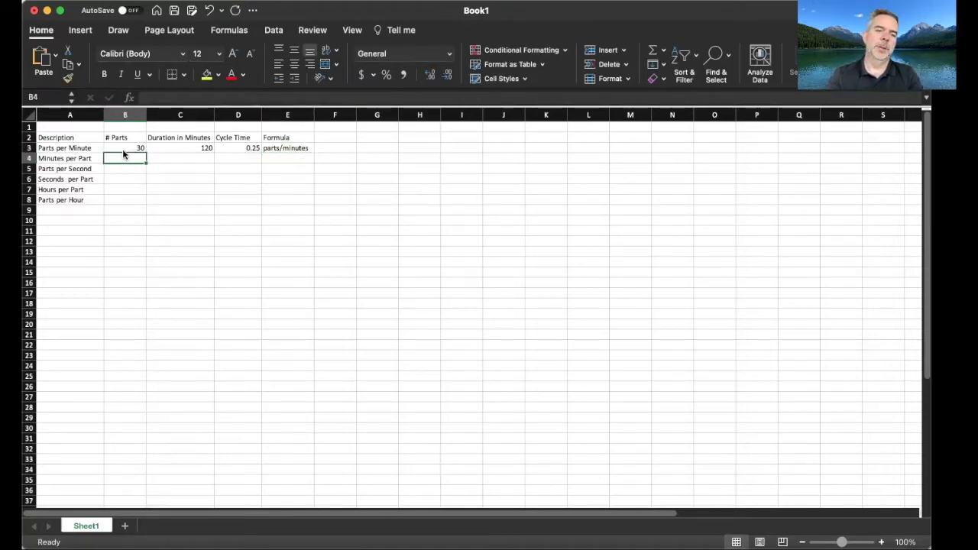
{"action": "type", "text": "30"}
{"action": "key", "text": "Tab"}
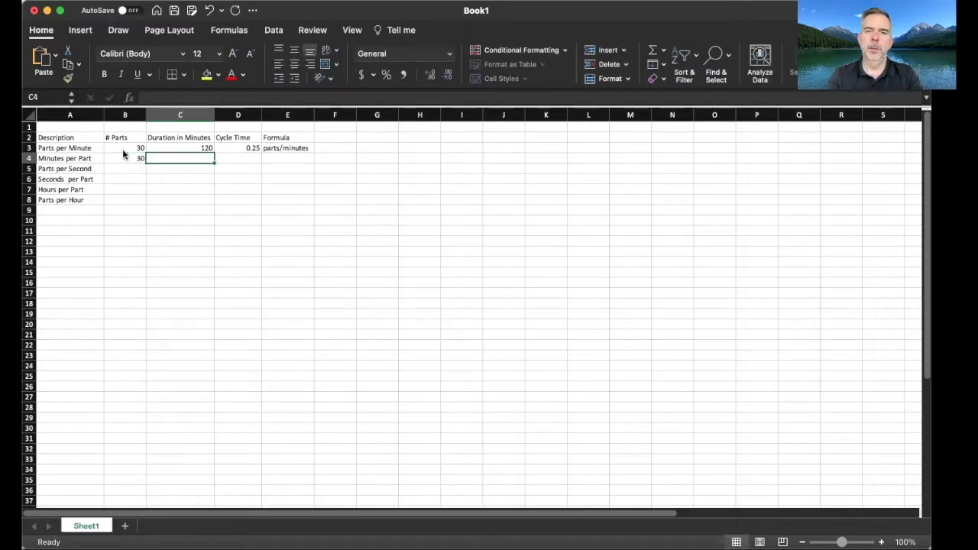
{"action": "type", "text": "120"}
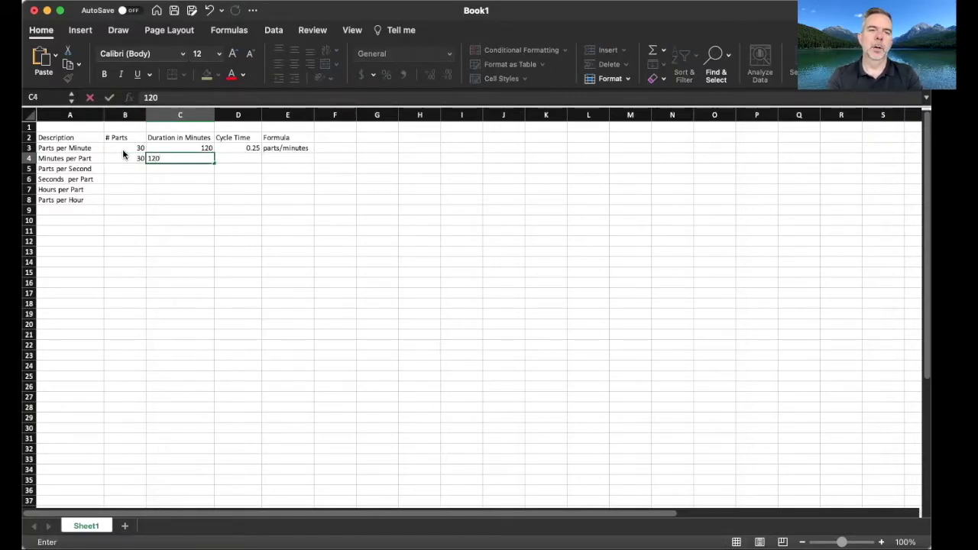
{"action": "key", "text": "Return"}
- Enter the cycle-time formula =120/B4 in D4, giving 4
{"action": "key", "text": "Up"}
{"action": "key", "text": "Right"}
{"action": "key", "text": "Right"}
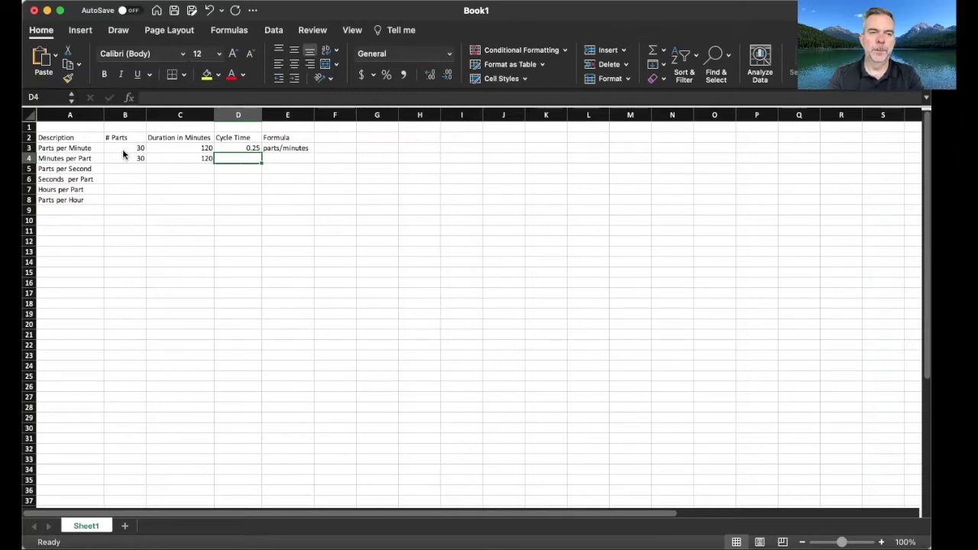
{"action": "type", "text": "="}
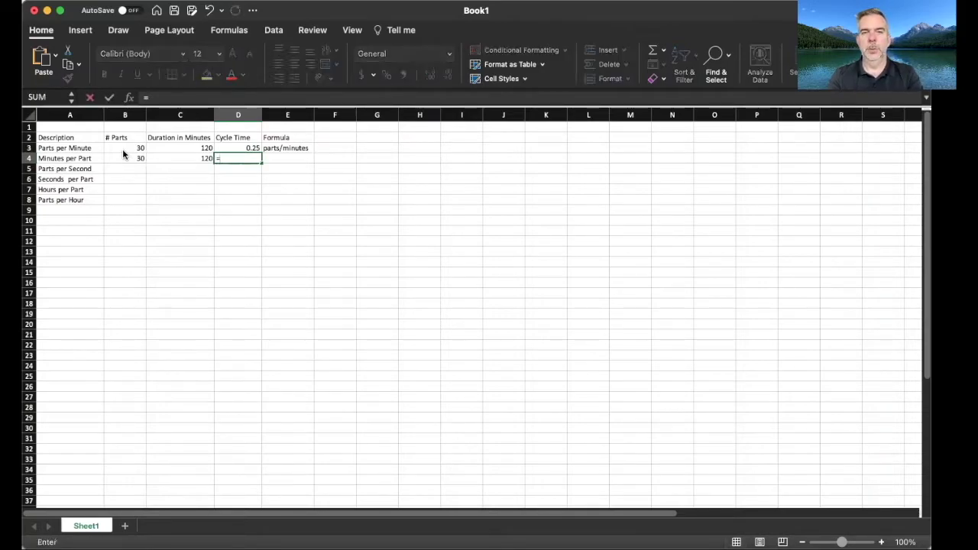
{"action": "type", "text": "120/"}
{"action": "key", "text": "Left"}
{"action": "key", "text": "Left"}
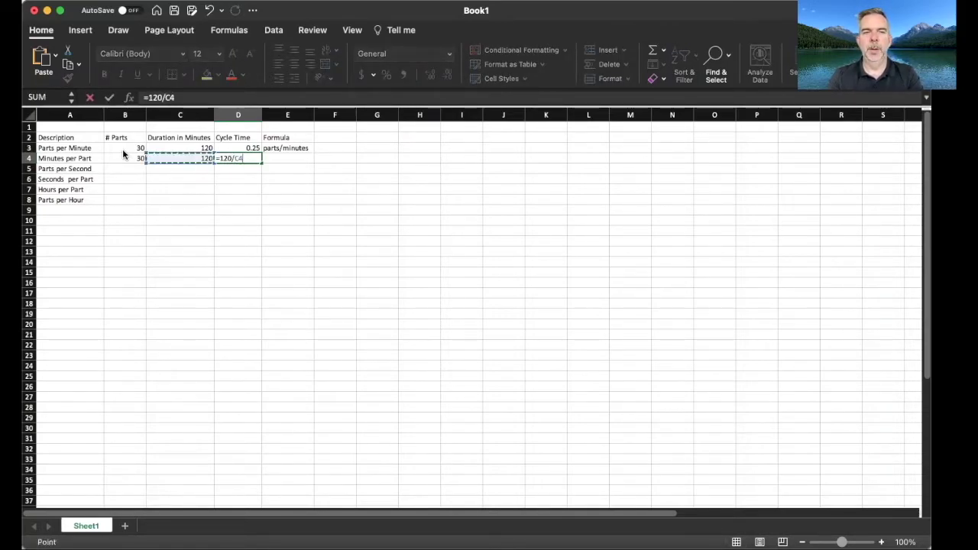
{"action": "key", "text": "Return"}
- Add the formula note minutes/parts in E4
{"action": "key", "text": "Up"}
{"action": "key", "text": "Right"}
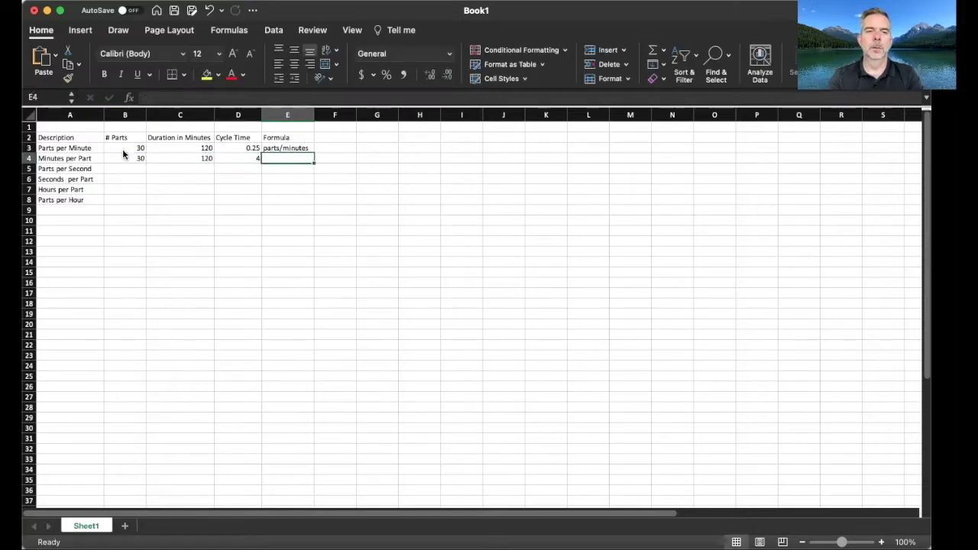
{"action": "type", "text": "minutes/"}
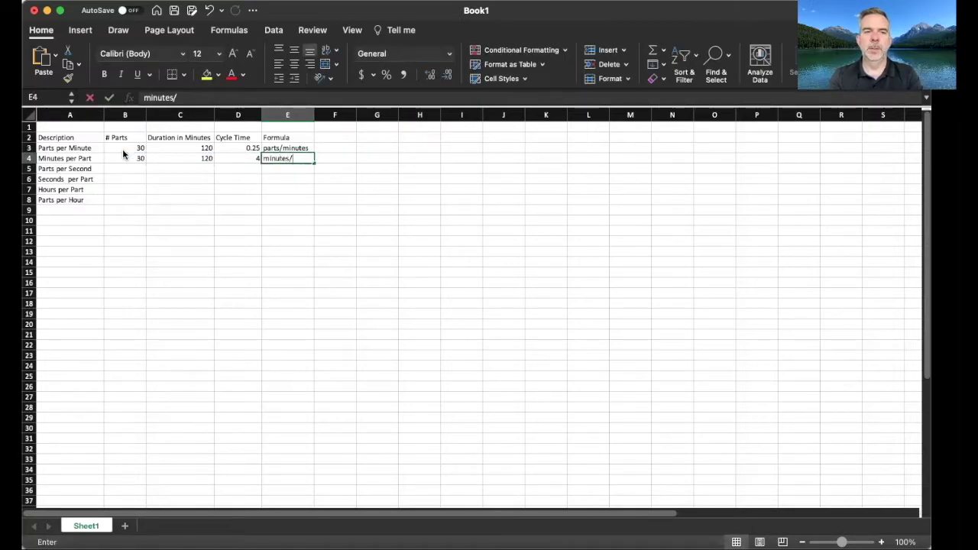
{"action": "type", "text": "parts"}
{"action": "key", "text": "Return"}
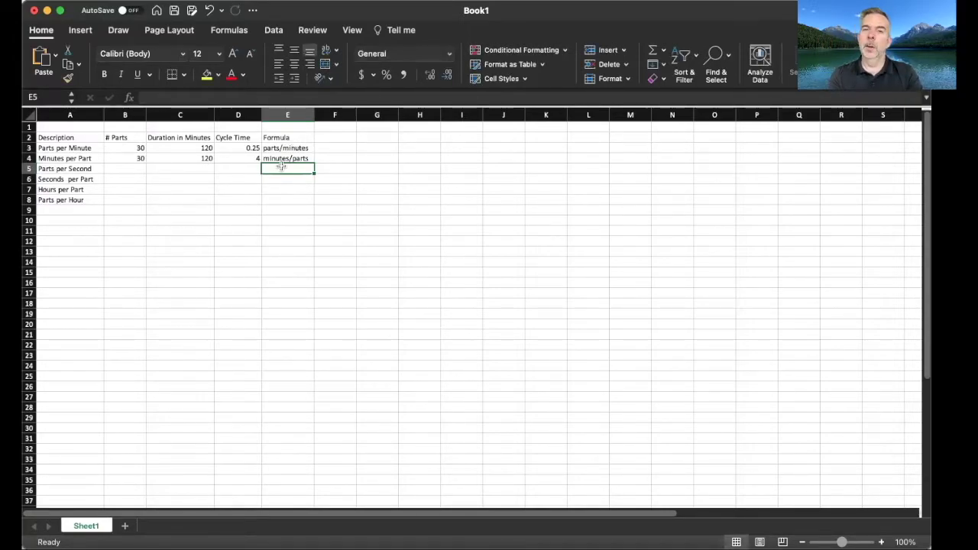
- Enter 30 parts in B5 and 120 minutes in C5, leaving cycle time D5 empty
{"action": "key", "text": "Left"}
{"action": "key", "text": "Left"}
{"action": "key", "text": "Left"}
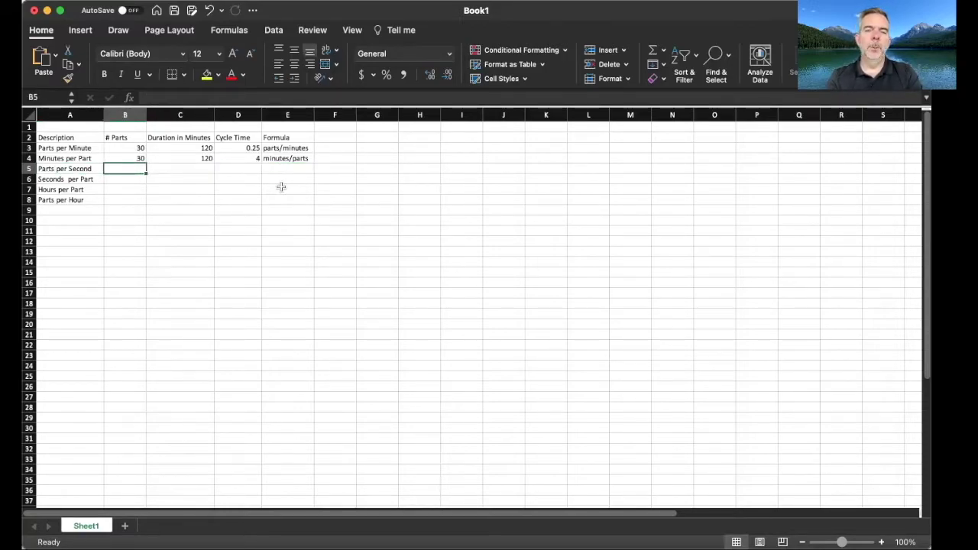
{"action": "type", "text": "30"}
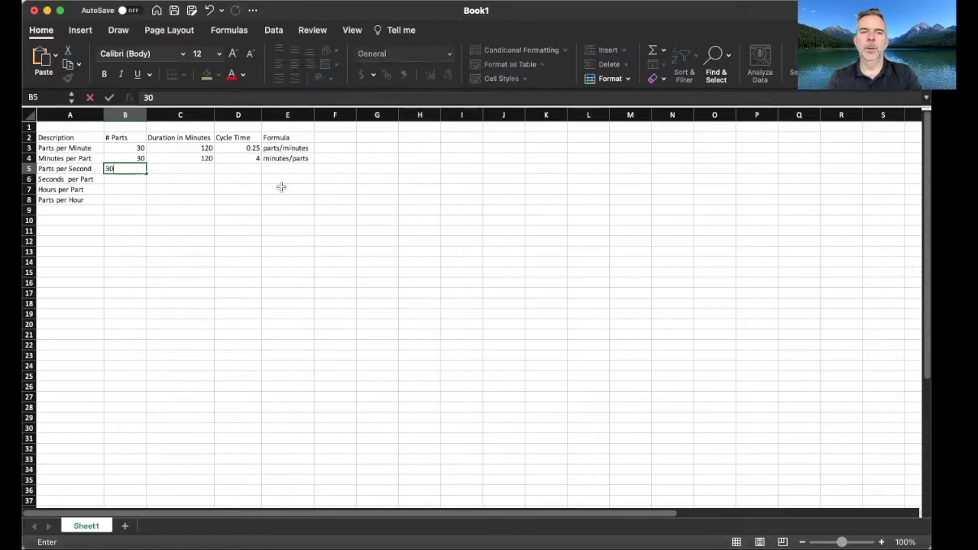
{"action": "key", "text": "Tab"}
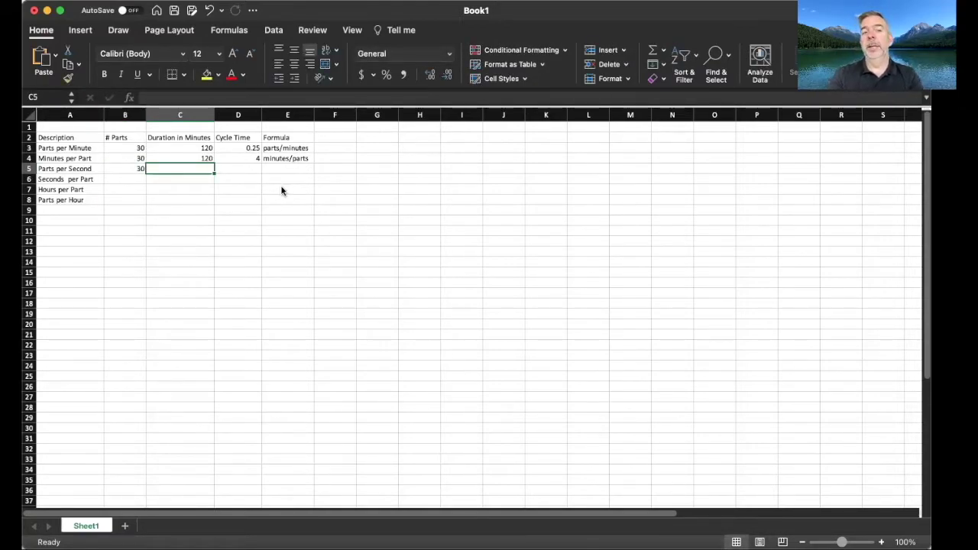
{"action": "key", "text": "Up"}
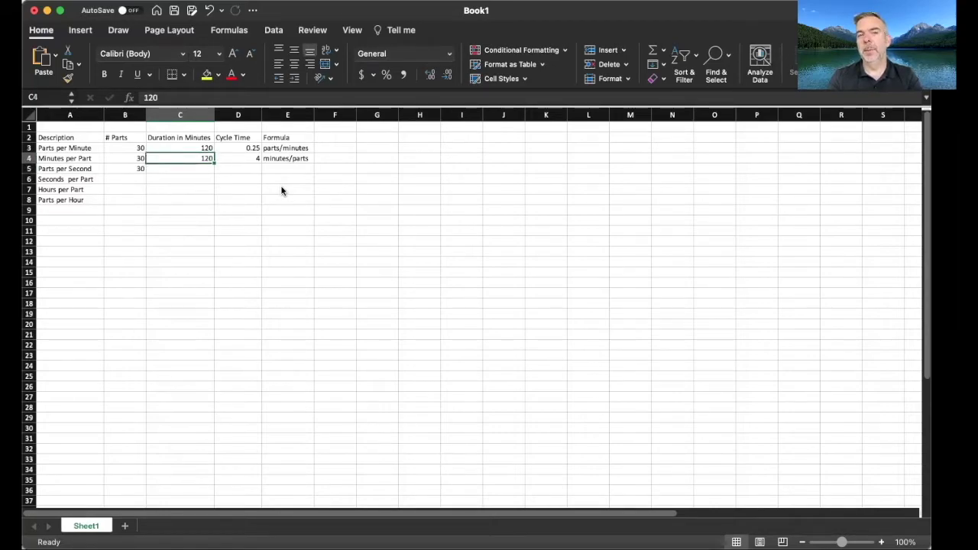
{"action": "key", "text": "Up"}
{"action": "key", "text": "Up"}
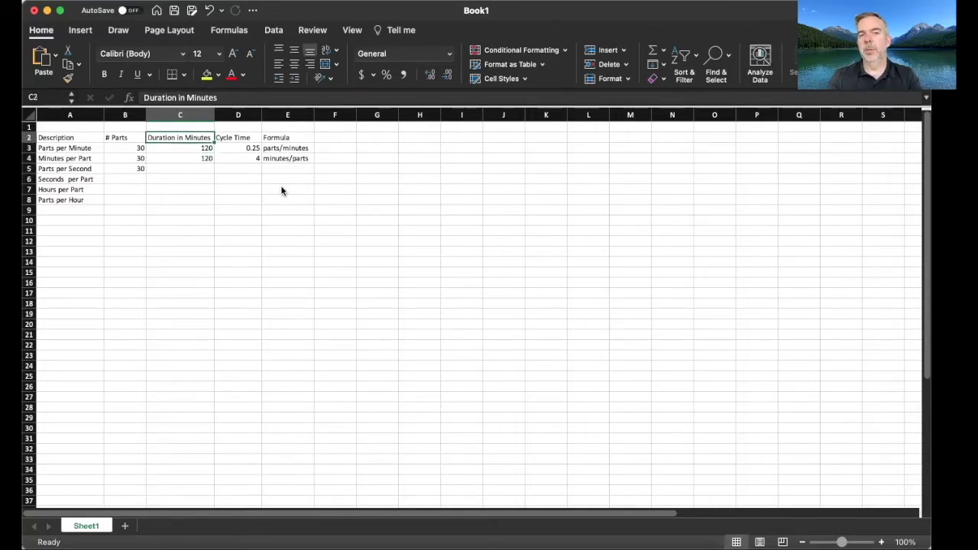
{"action": "key", "text": "Down"}
{"action": "key", "text": "Down"}
{"action": "key", "text": "Down"}
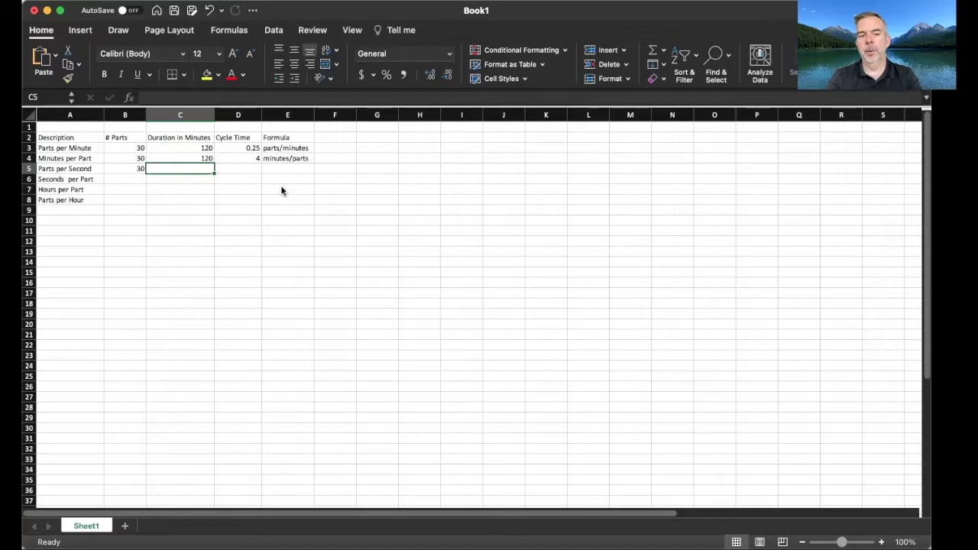
{"action": "type", "text": "120"}
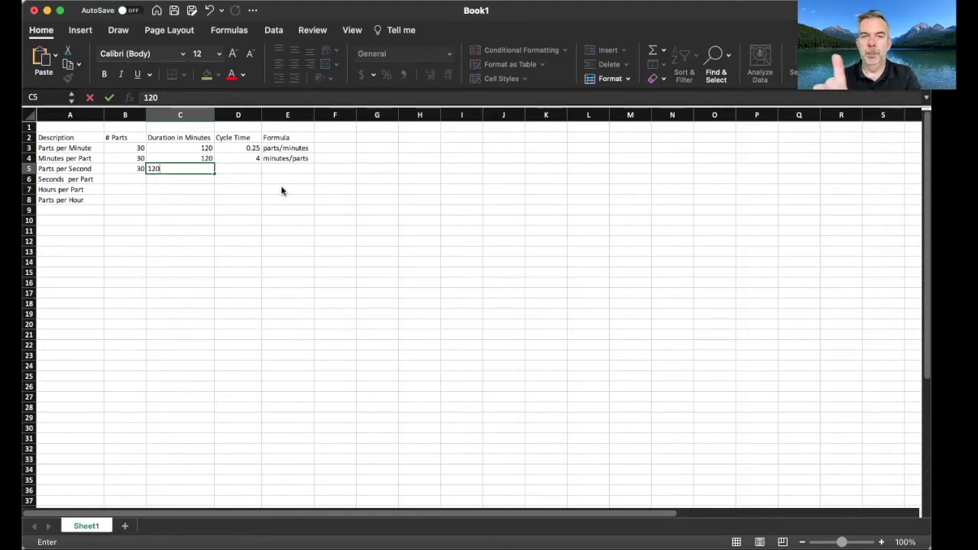
{"action": "key", "text": "Tab"}
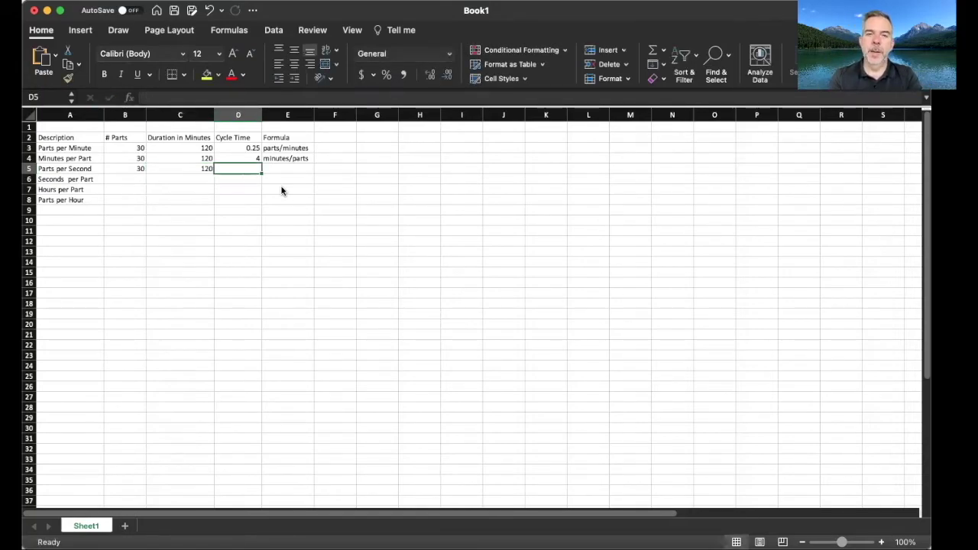
{"action": "key", "text": "Left"}
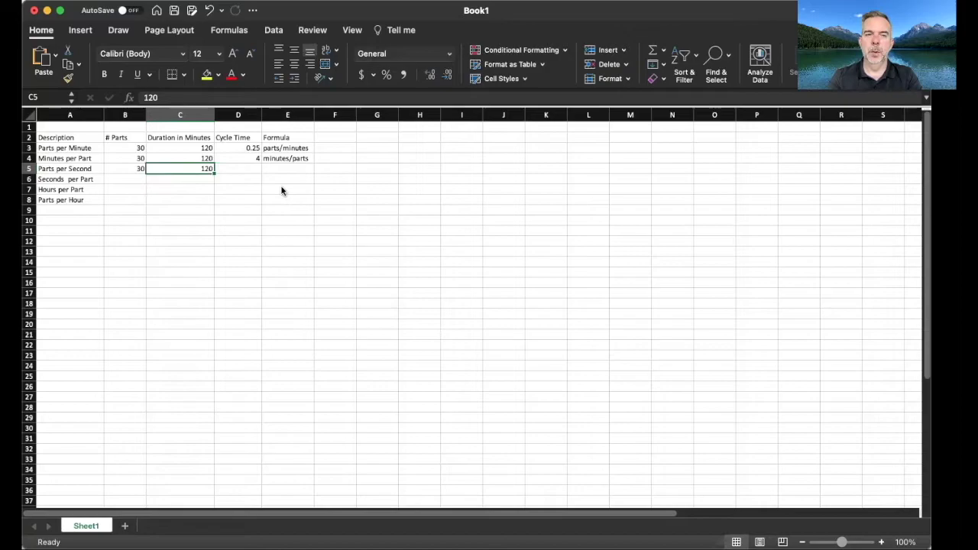
{"action": "key", "text": "Right"}
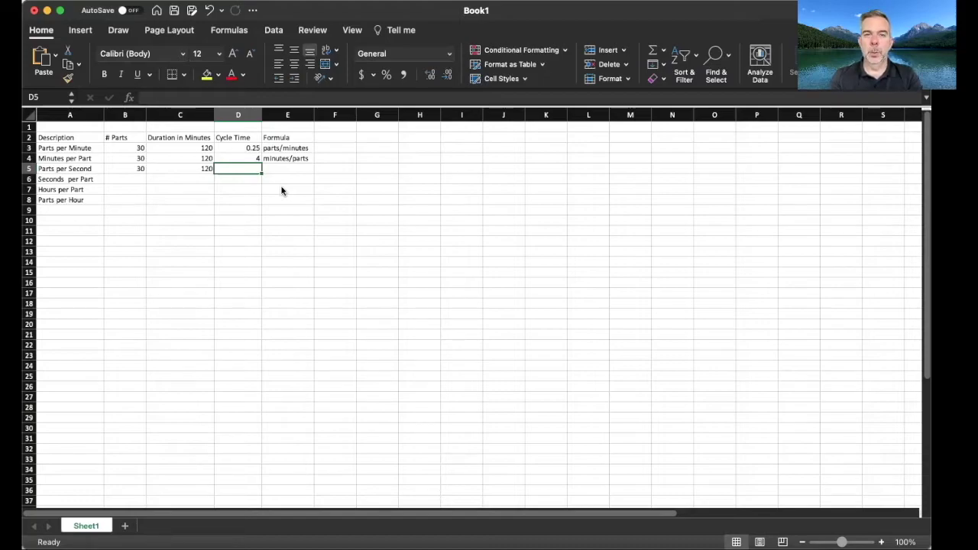
- Enter the cycle-time formula =30/(120*60) in D5, giving 0.004166667
{"action": "type", "text": "=30"}
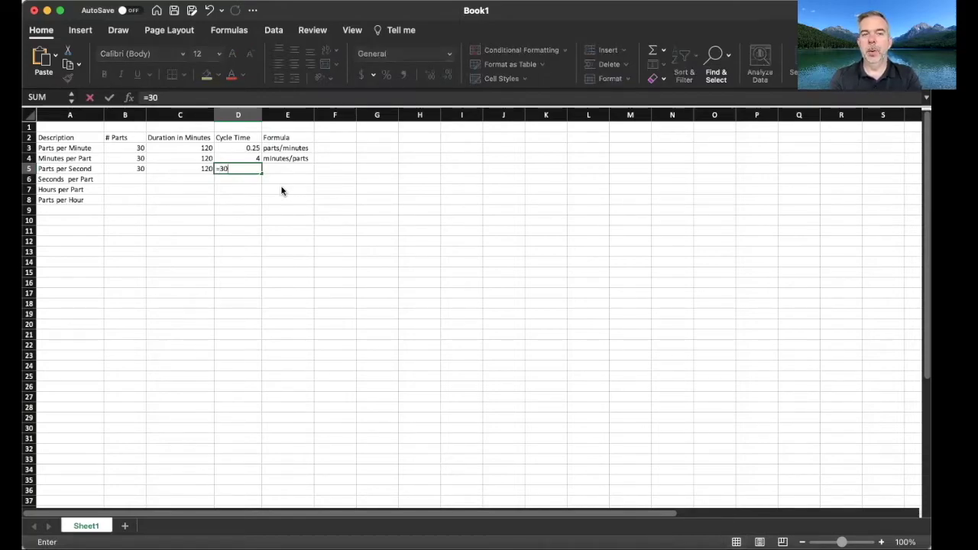
{"action": "type", "text": "/"}
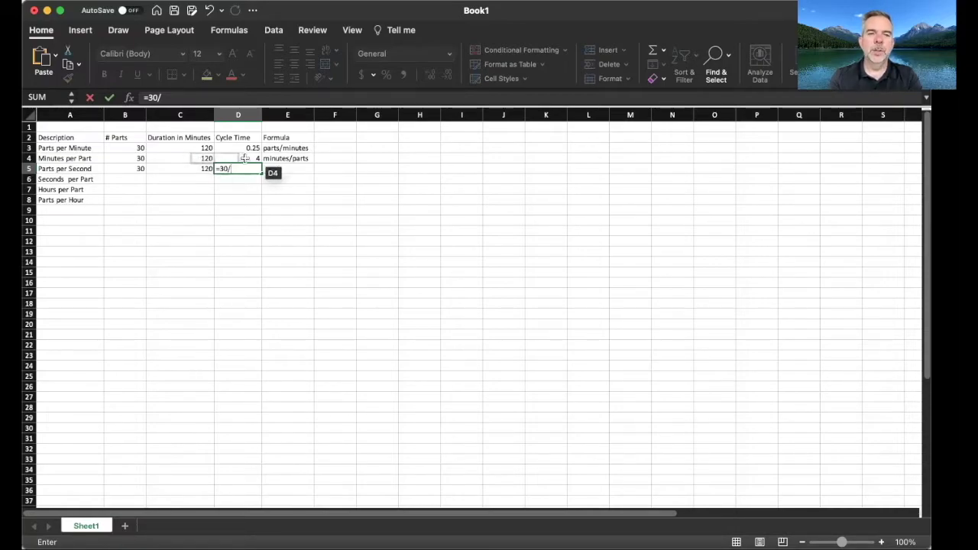
{"action": "type", "text": "("}
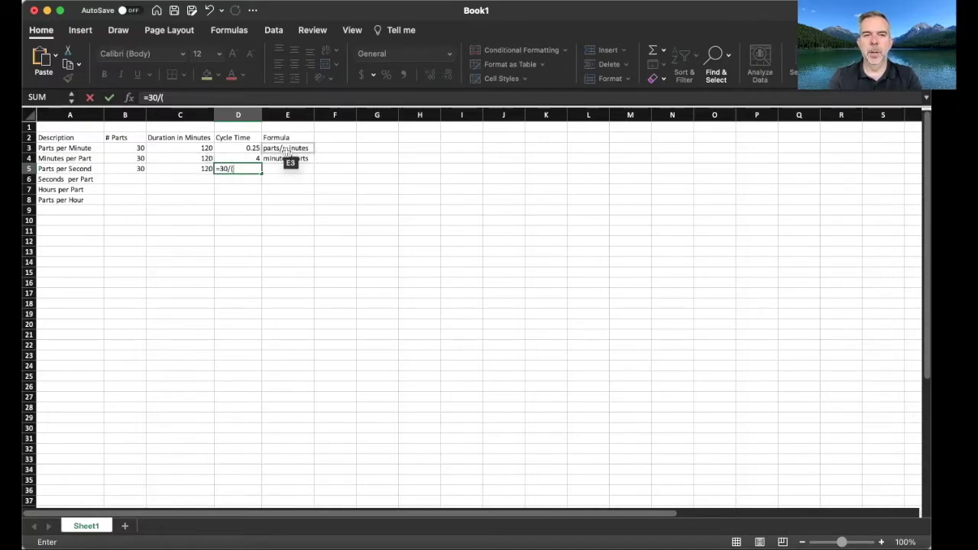
{"action": "type", "text": "120*60"}
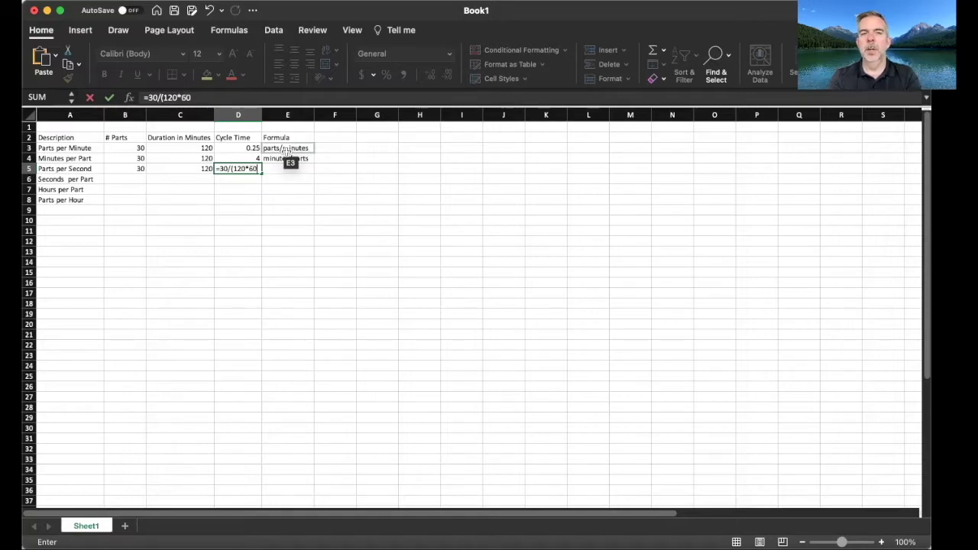
{"action": "type", "text": ")"}
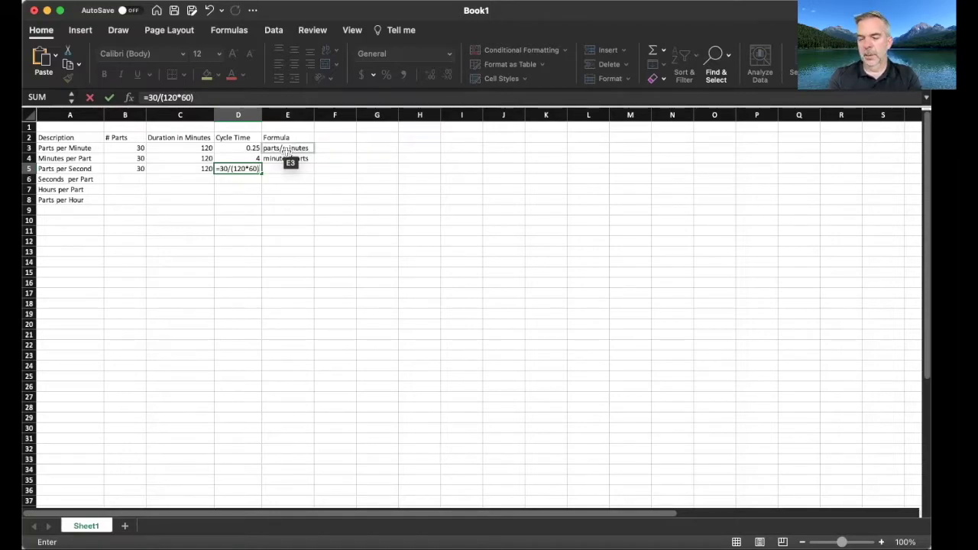
{"action": "key", "text": "Return"}
{"action": "key", "text": "Up"}
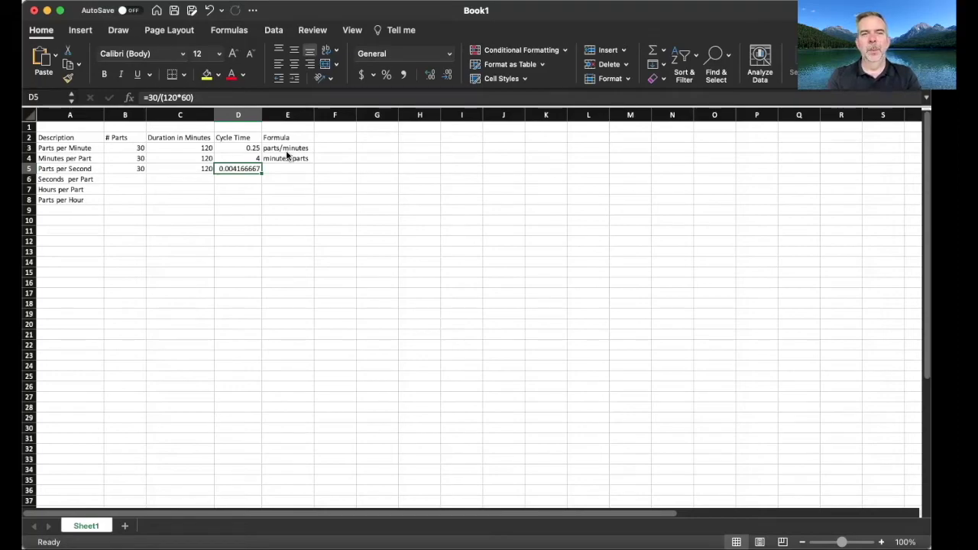
- Widen column E and put the note parts/(minutes*60) in E5
{"action": "key", "text": "Right"}
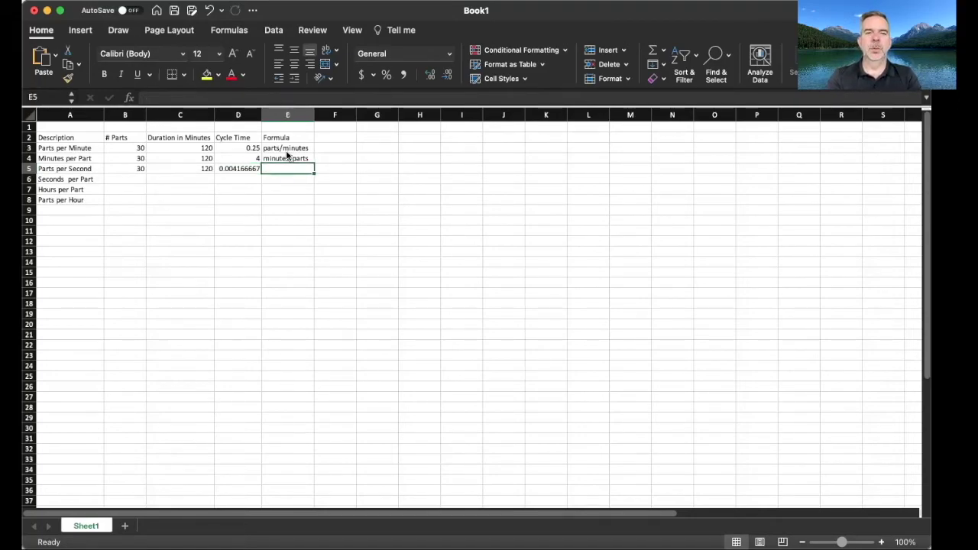
{"action": "left_click_drag", "start_coordinate": [314, 114], "coordinate": [327, 114]}
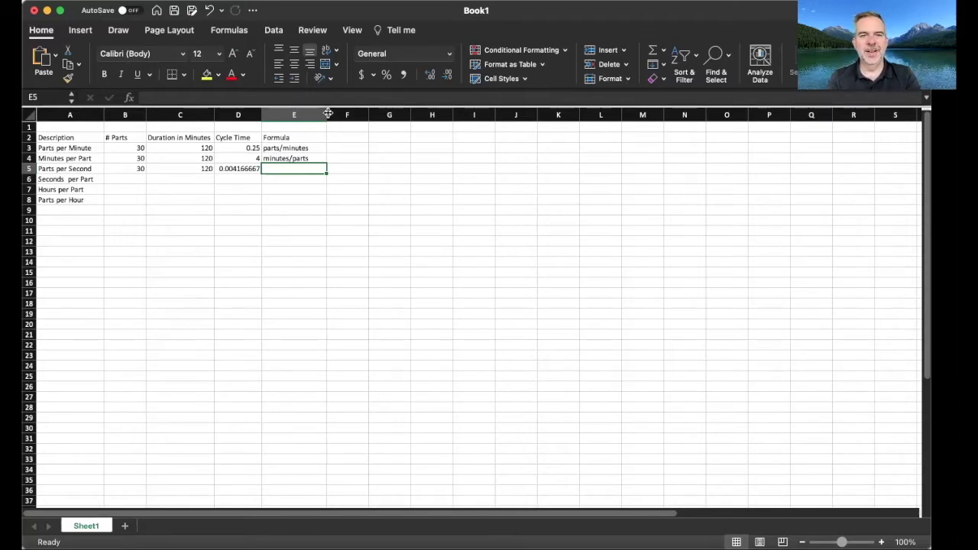
{"action": "type", "text": "parr"}
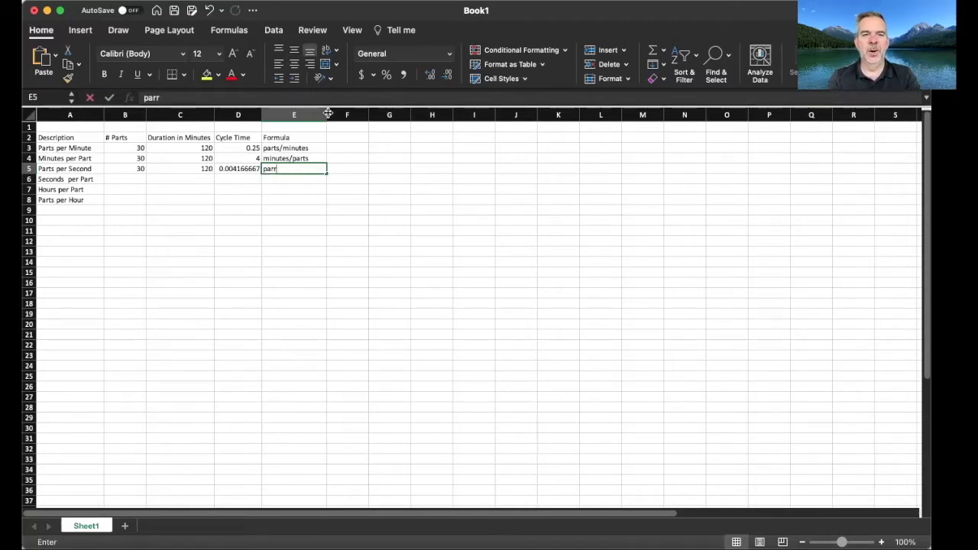
{"action": "key", "text": "BackSpace"}
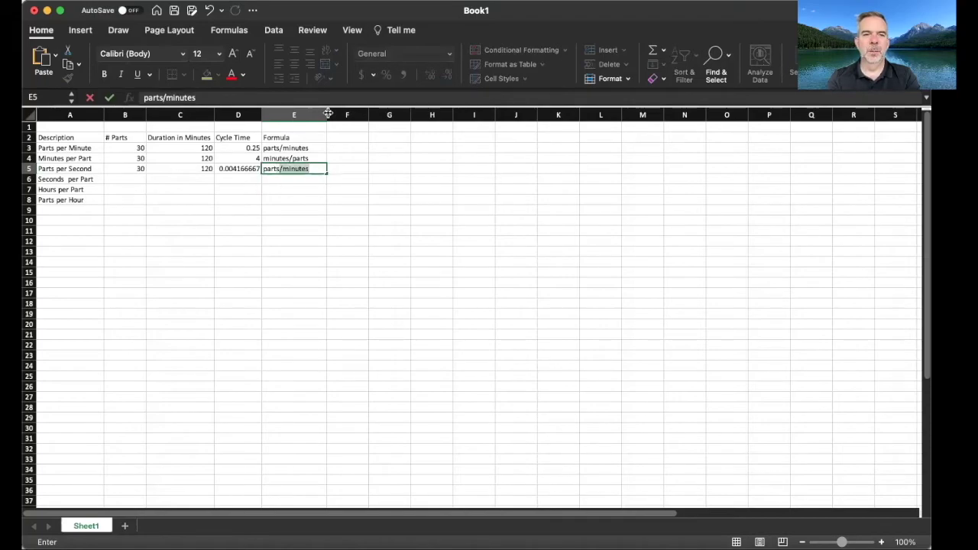
{"action": "key", "text": "Tab"}
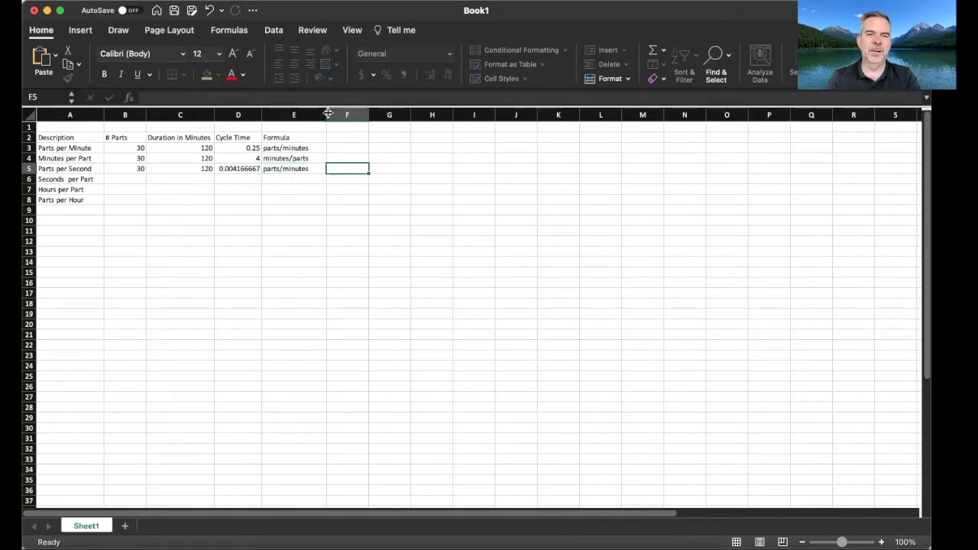
{"action": "key", "text": "shift+Tab"}
{"action": "left_click", "coordinate": [300, 92]}
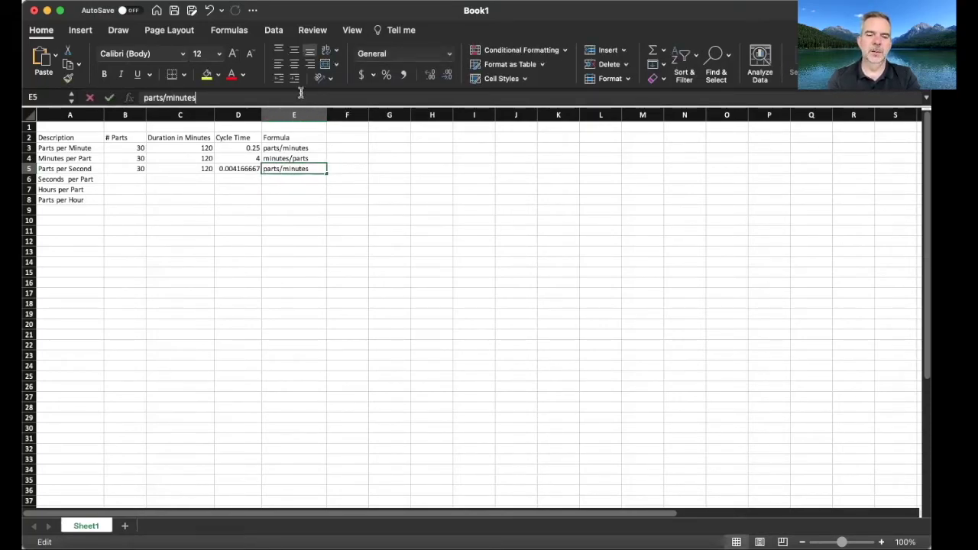
{"action": "type", "text": "*60)"}
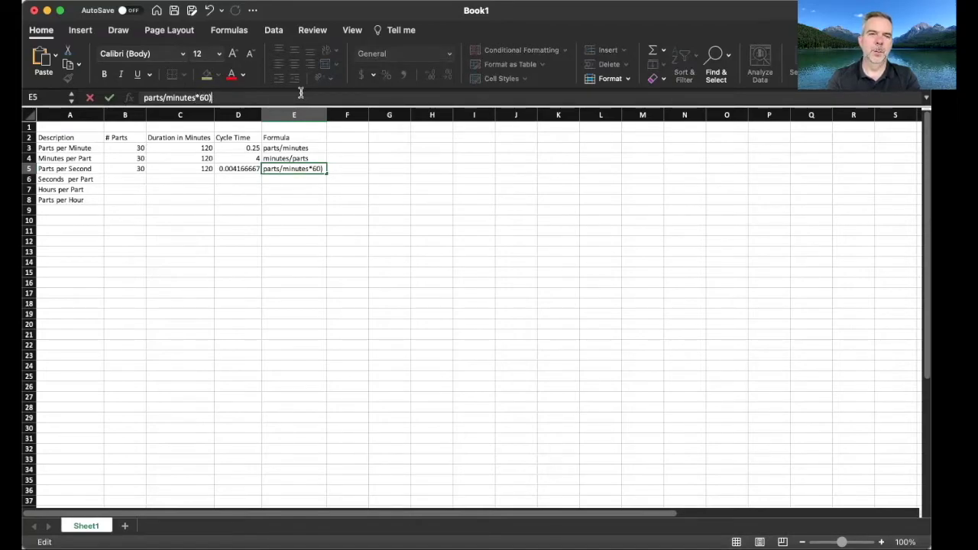
{"action": "type", "text": "("}
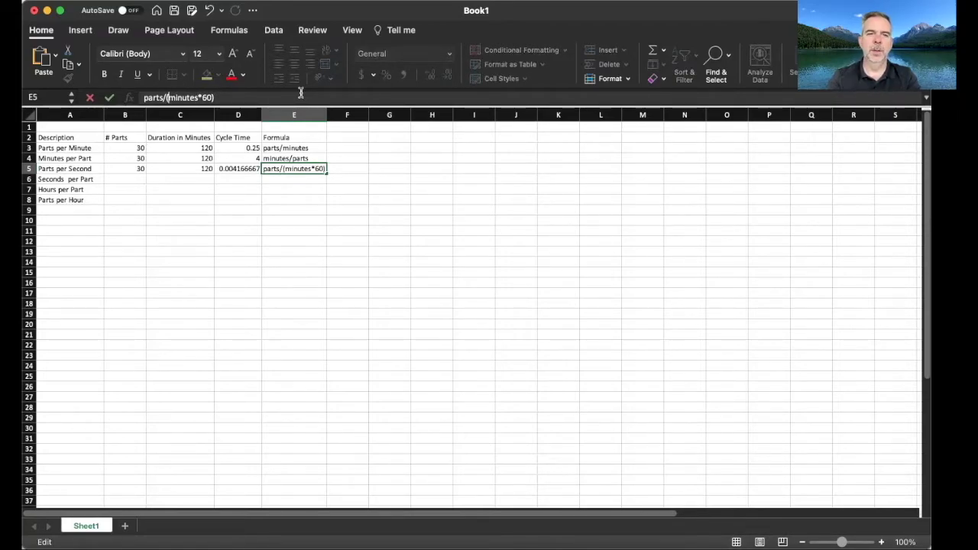
{"action": "key", "text": "Return"}
- Enter 30 parts in B6 and 120 minutes in C6 for the Seconds per Part row
{"action": "key", "text": "Left"}
{"action": "key", "text": "Left"}
{"action": "key", "text": "Left"}
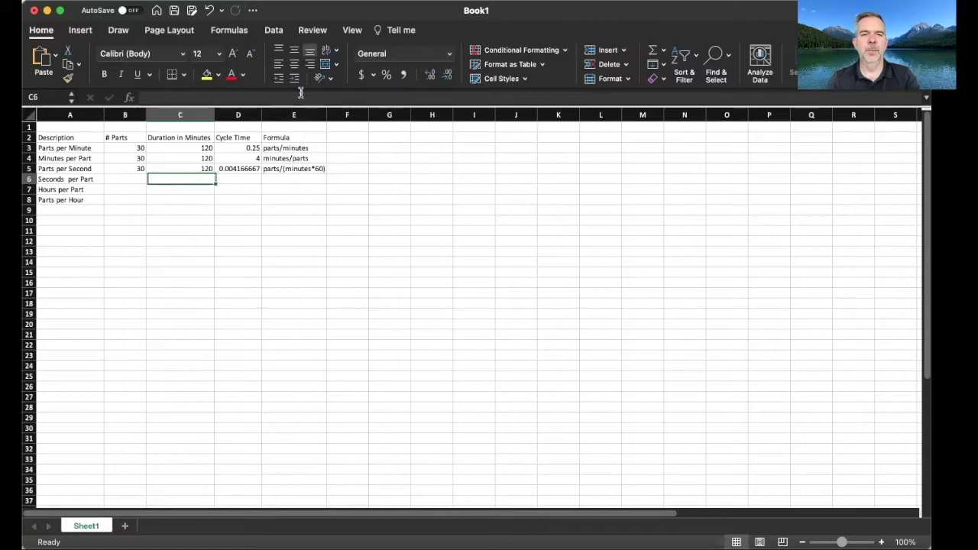
{"action": "type", "text": "30"}
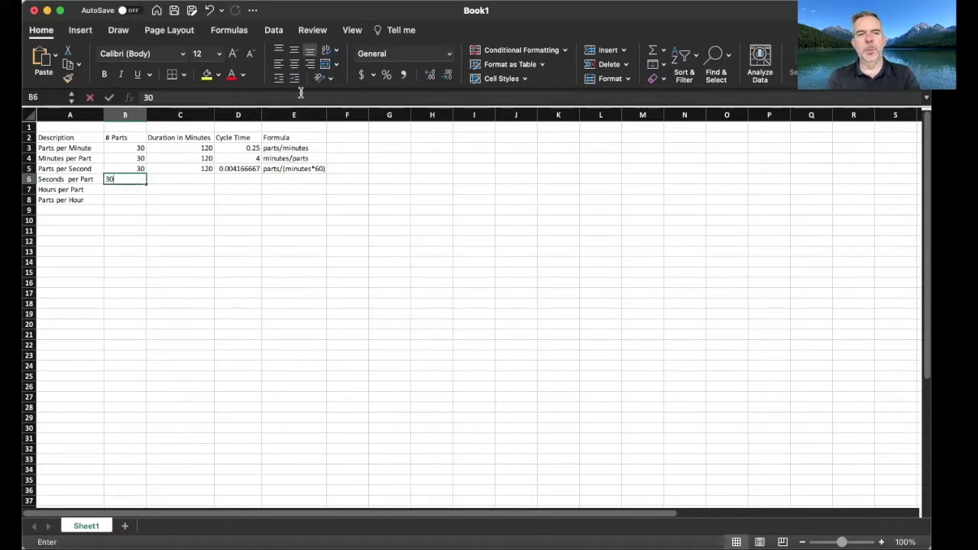
{"action": "key", "text": "Tab"}
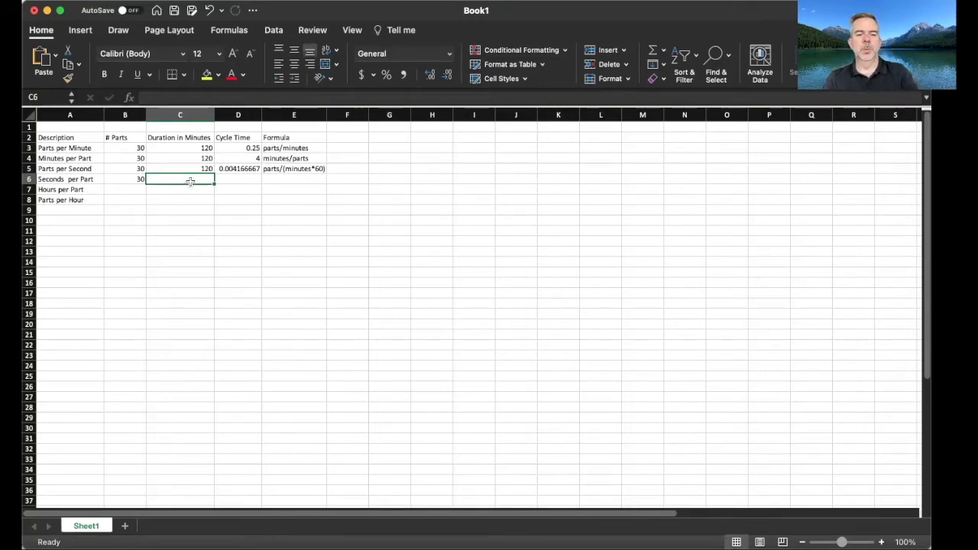
{"action": "type", "text": "120"}
{"action": "key", "text": "Tab"}
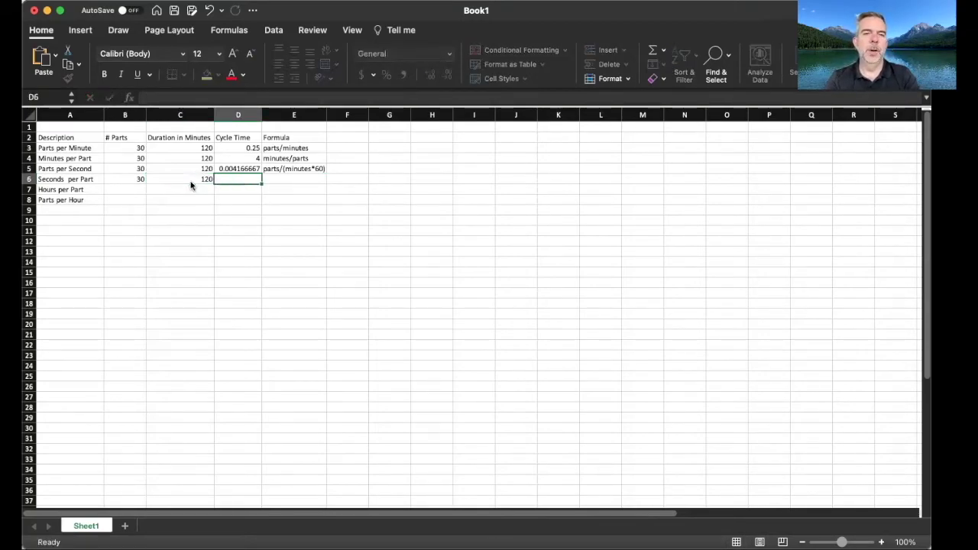
- Enter the cycle-time formula =(120*60)/B6 in D6, giving 240
{"action": "type", "text": "("}
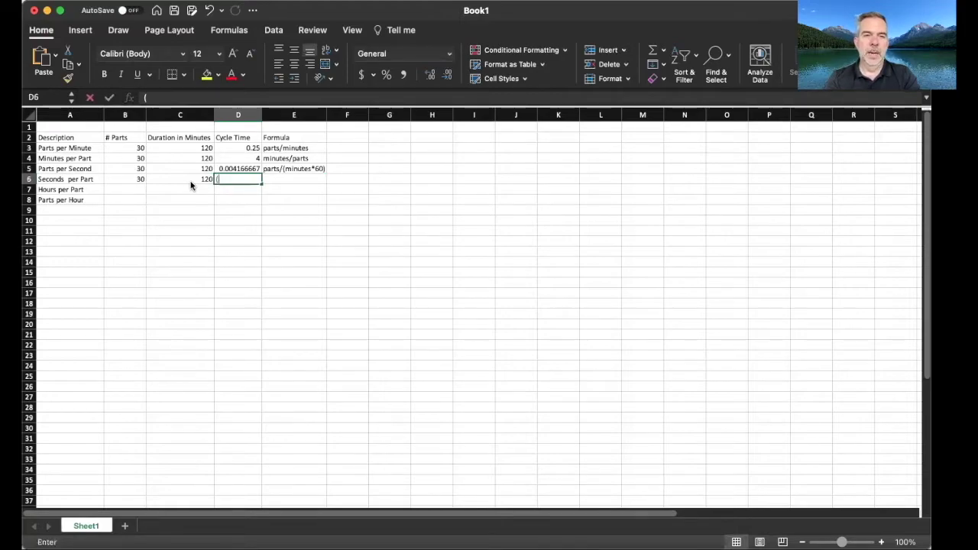
{"action": "type", "text": "120"}
{"action": "type", "text": "*"}
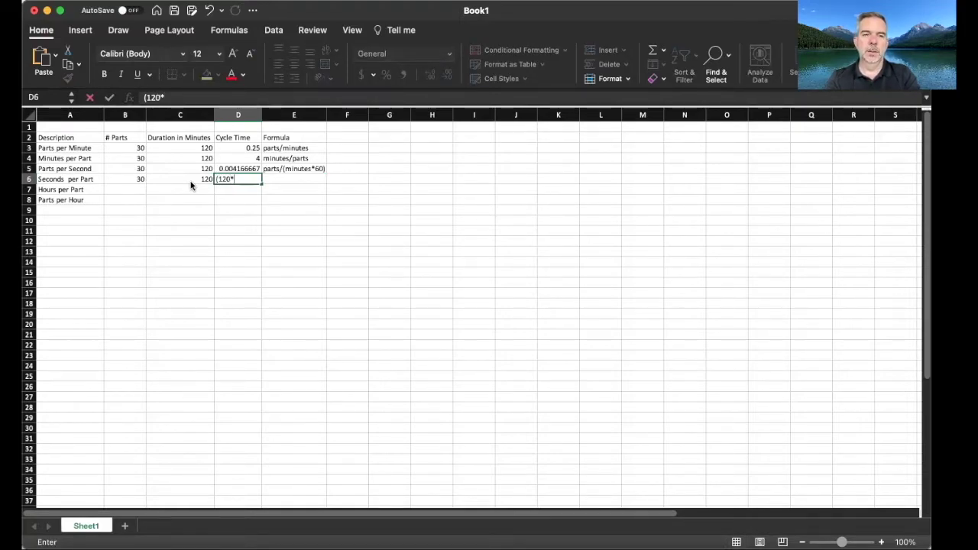
{"action": "type", "text": "6"}
{"action": "key", "text": "BackSpace"}
{"action": "type", "text": "4"}
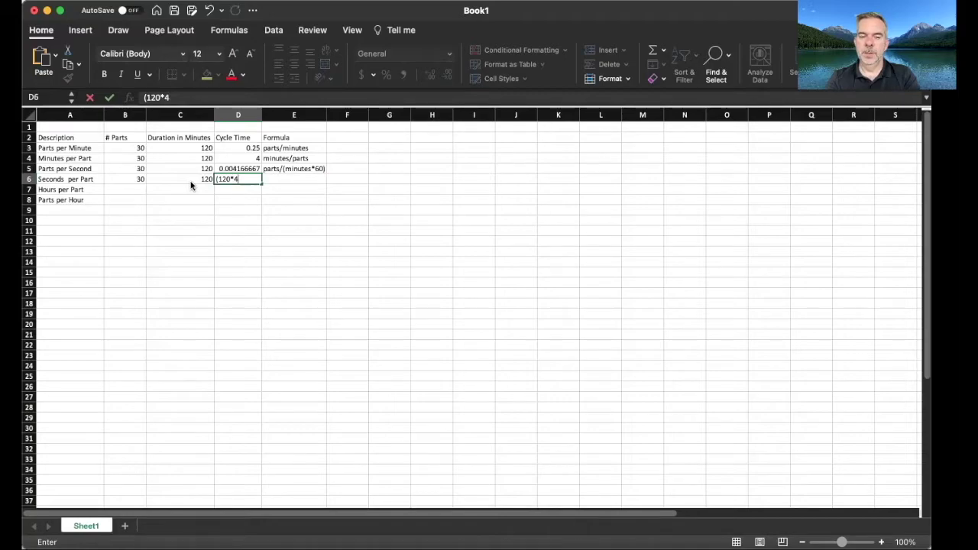
{"action": "key", "text": "BackSpace"}
{"action": "type", "text": "60"}
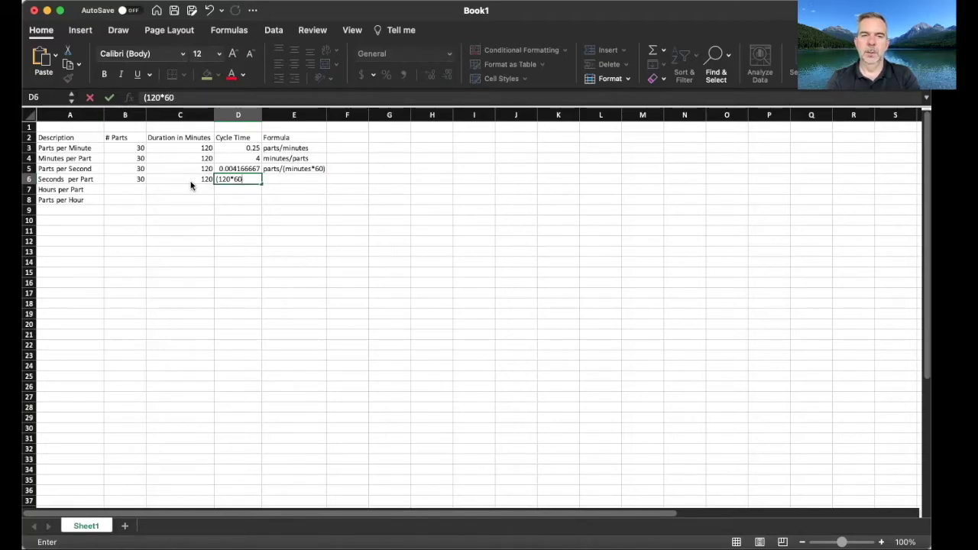
{"action": "type", "text": ")/"}
{"action": "key", "text": "Left"}
{"action": "key", "text": "Left"}
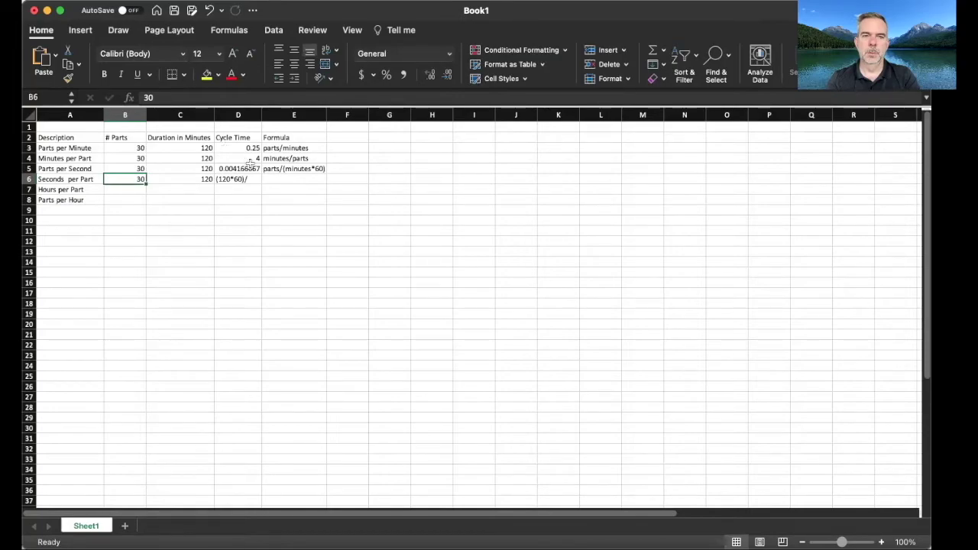
{"action": "key", "text": "Right"}
{"action": "key", "text": "Right"}
{"action": "left_click", "coordinate": [143, 97]}
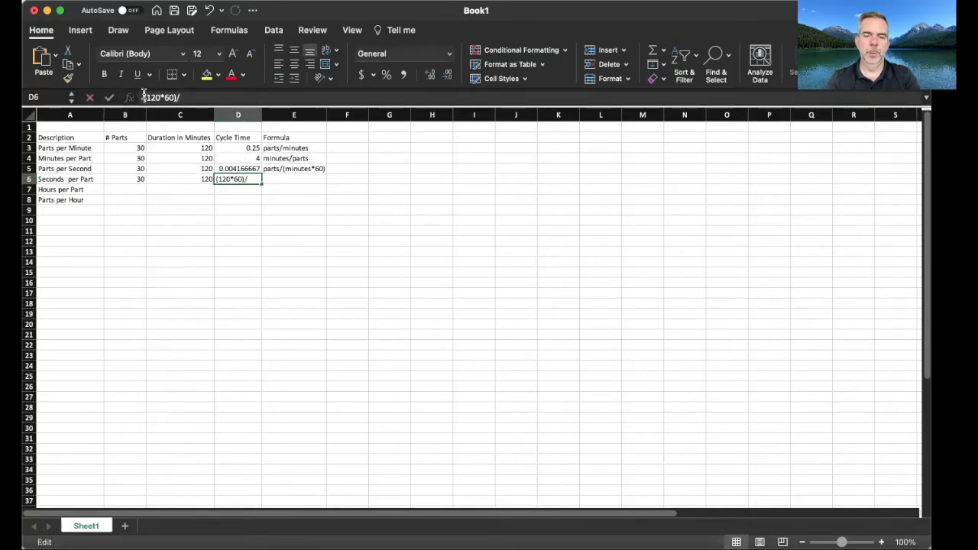
{"action": "type", "text": "="}
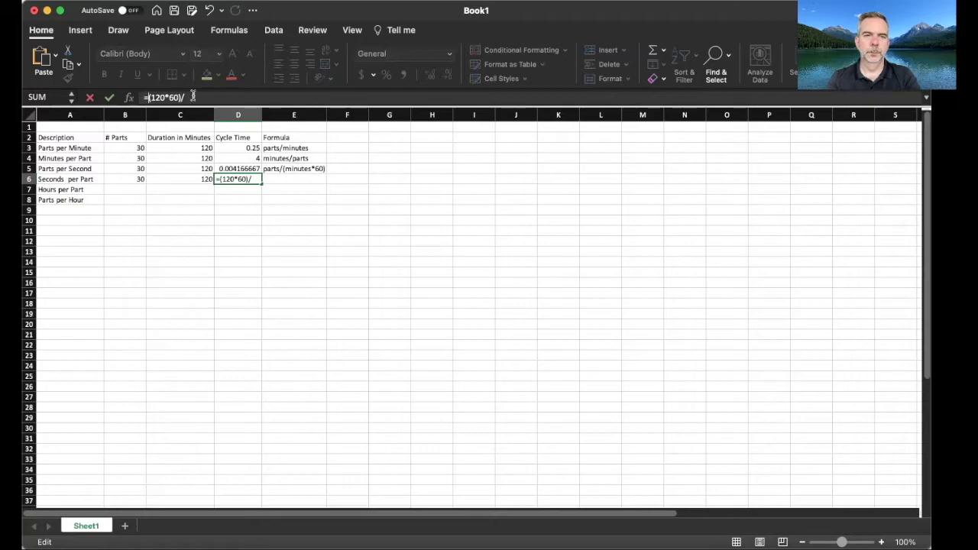
{"action": "left_click", "coordinate": [131, 180]}
{"action": "key", "text": "Return"}
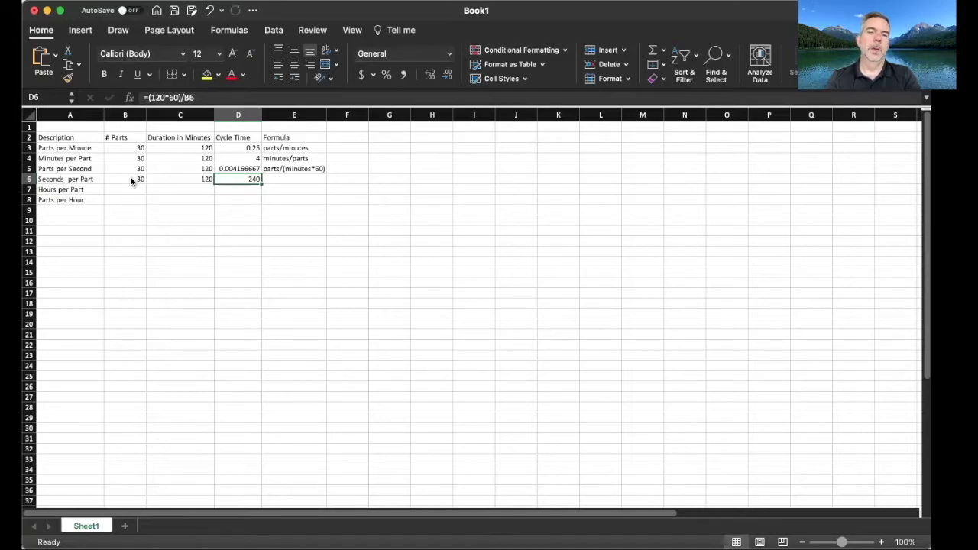
- Add the formula note (minutes*60)/parts in E6
{"action": "key", "text": "Tab"}
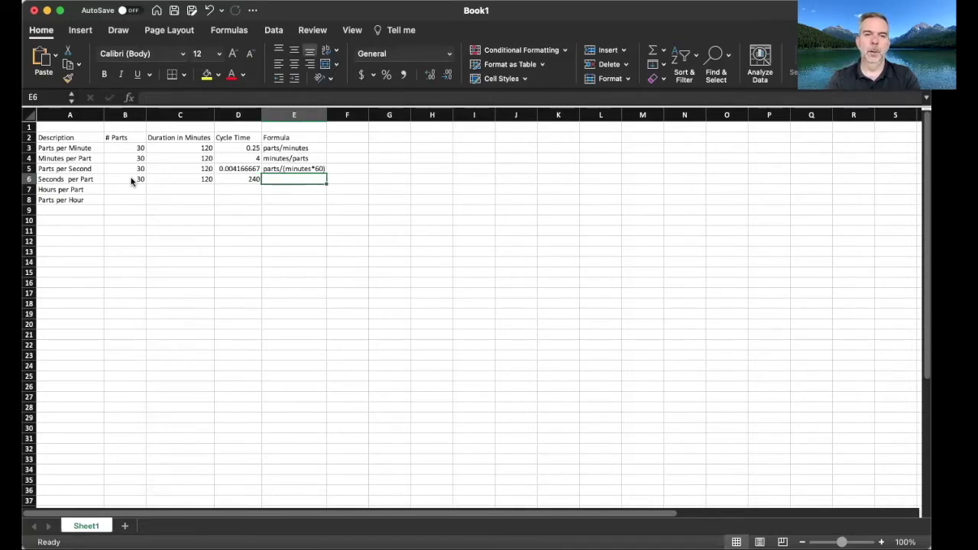
{"action": "key", "text": "Left"}
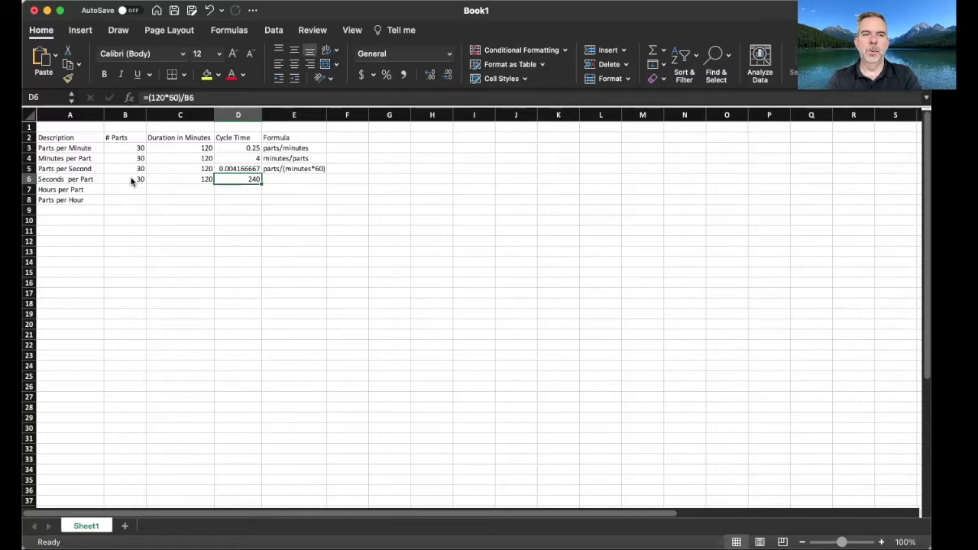
{"action": "key", "text": "Tab"}
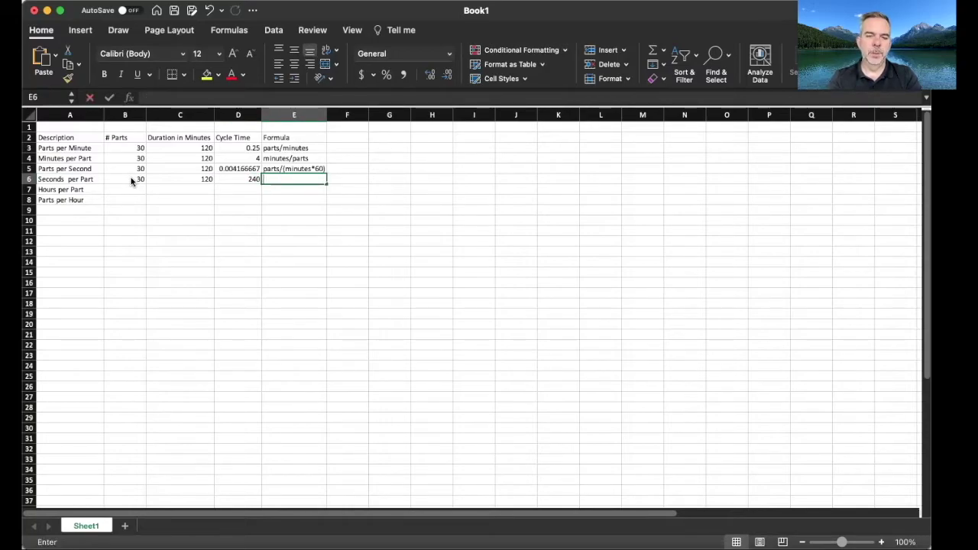
{"action": "type", "text": "(m"}
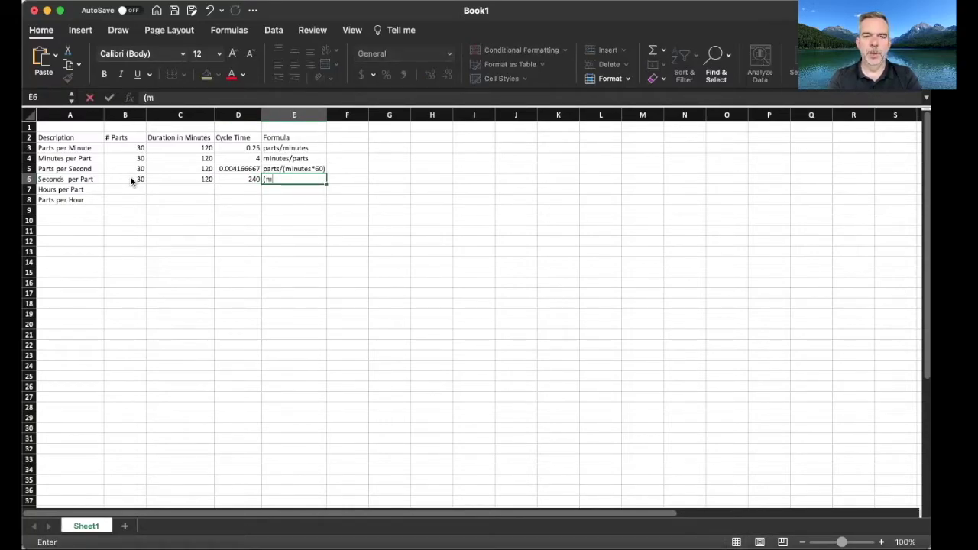
{"action": "type", "text": "inutes*"}
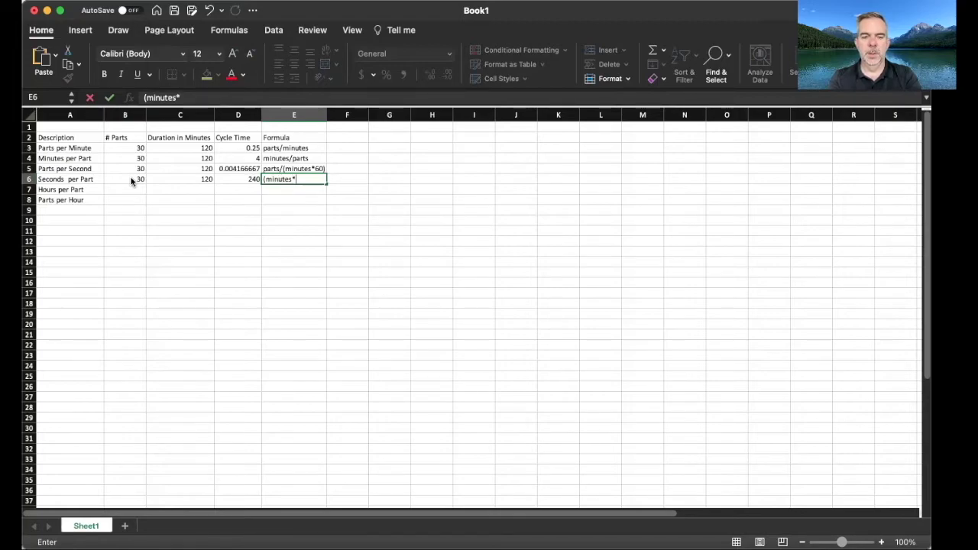
{"action": "type", "text": "60)/parts"}
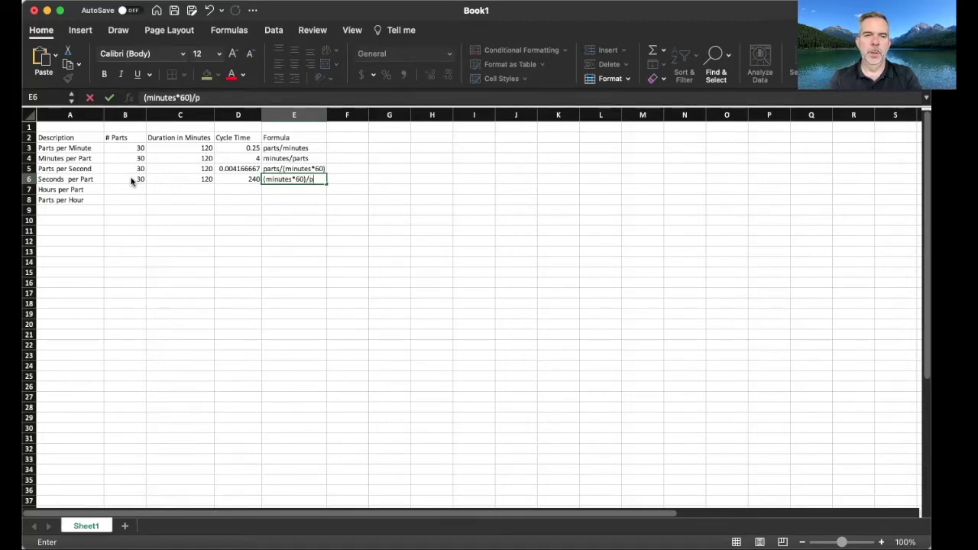
{"action": "key", "text": "Return"}
- Enter 30 parts in B7 and 120 minutes in C7 for the Hours per Part row
{"action": "key", "text": "Left"}
{"action": "key", "text": "Left"}
{"action": "key", "text": "Left"}
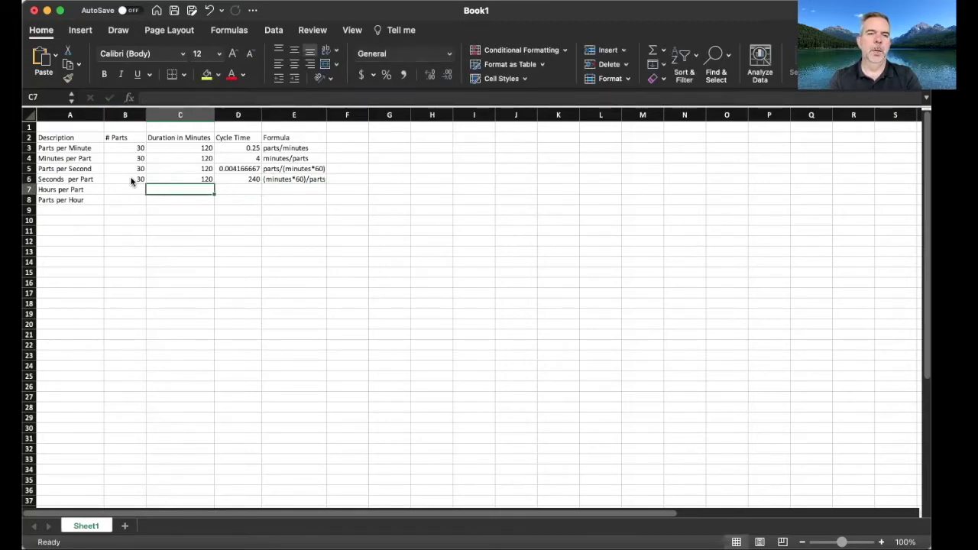
{"action": "type", "text": "30"}
{"action": "key", "text": "Right"}
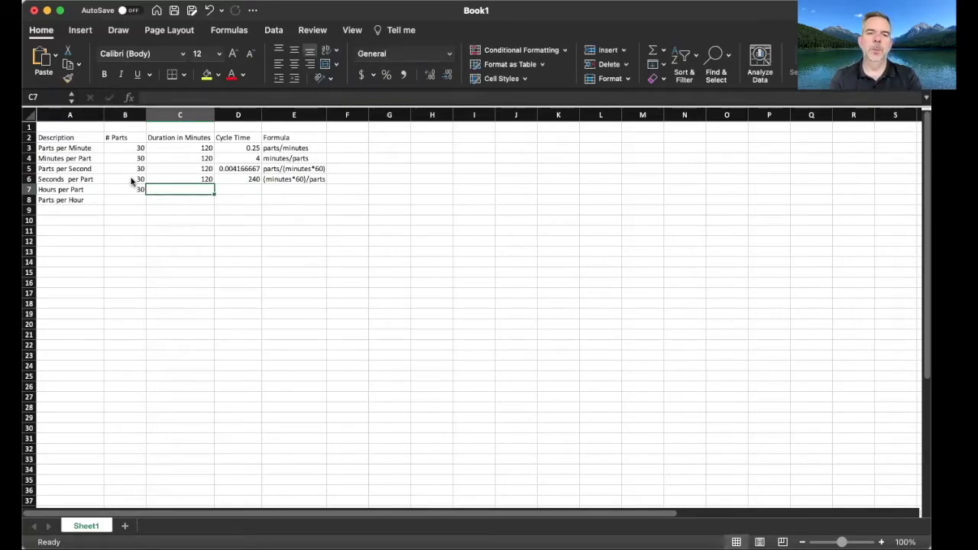
{"action": "type", "text": "120"}
{"action": "key", "text": "Right"}
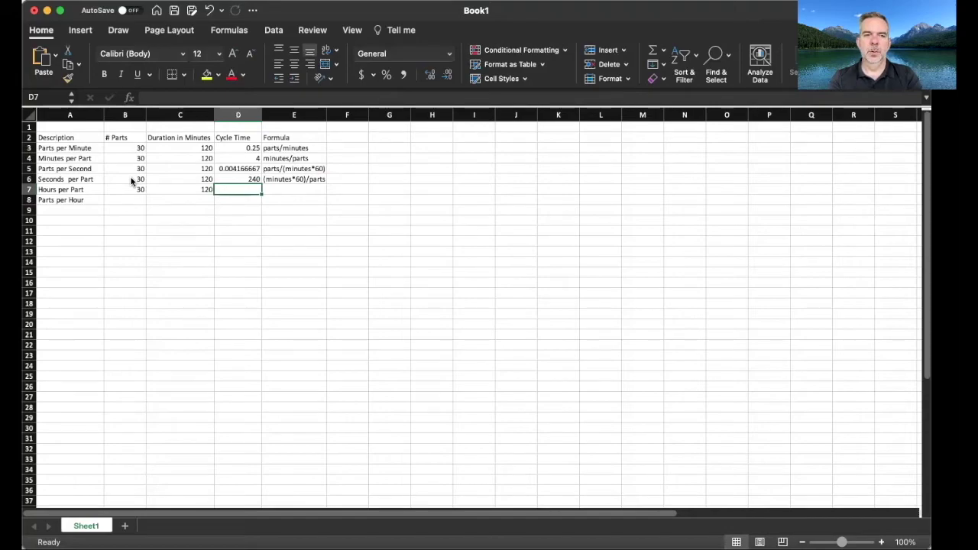
- Enter the cycle-time formula =(C7/60)/B7 in D7, giving 0.066666667
{"action": "type", "text": "="}
{"action": "key", "text": "Left"}
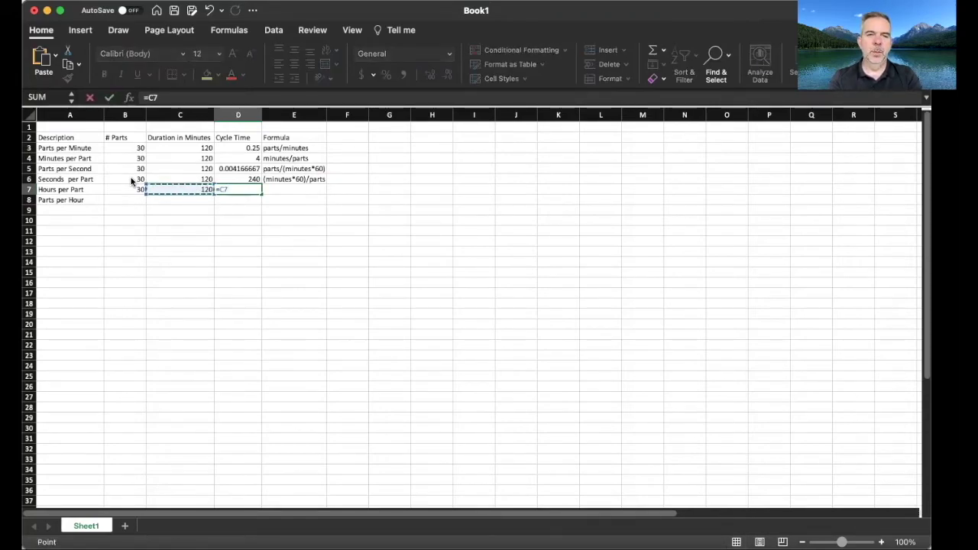
{"action": "key", "text": "BackSpace"}
{"action": "key", "text": "BackSpace"}
{"action": "type", "text": "("}
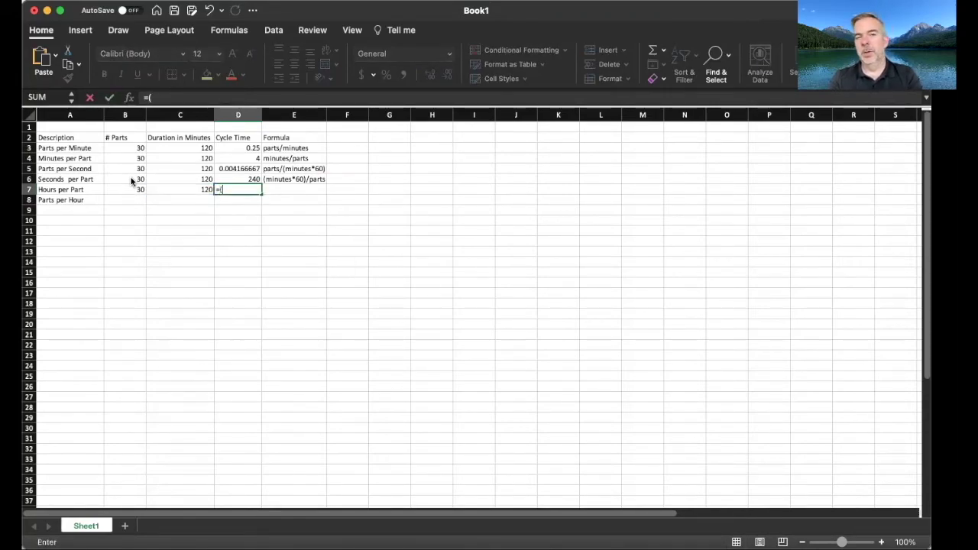
{"action": "type", "text": "120"}
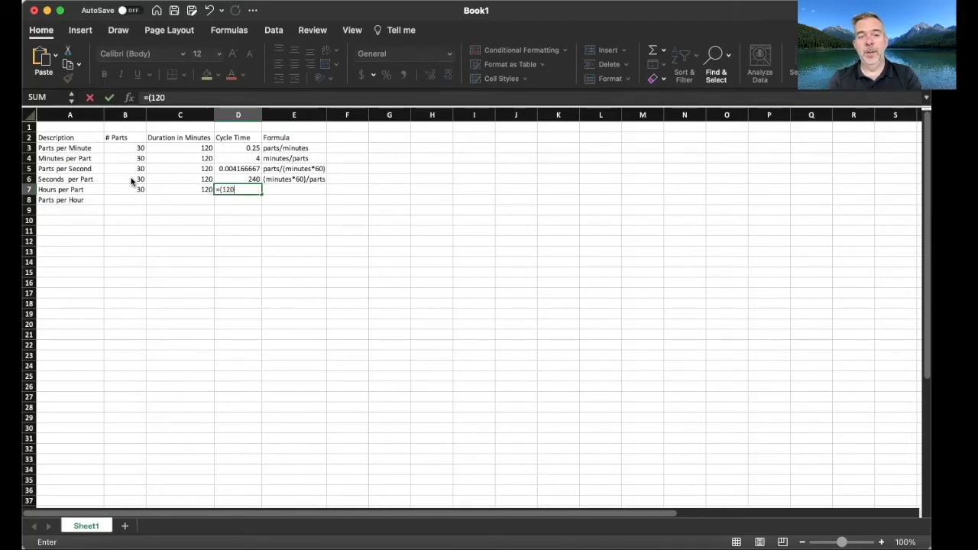
{"action": "key", "text": "BackSpace"}
{"action": "key", "text": "BackSpace"}
{"action": "key", "text": "BackSpace"}
{"action": "key", "text": "BackSpace"}
{"action": "type", "text": "("}
{"action": "key", "text": "Left"}
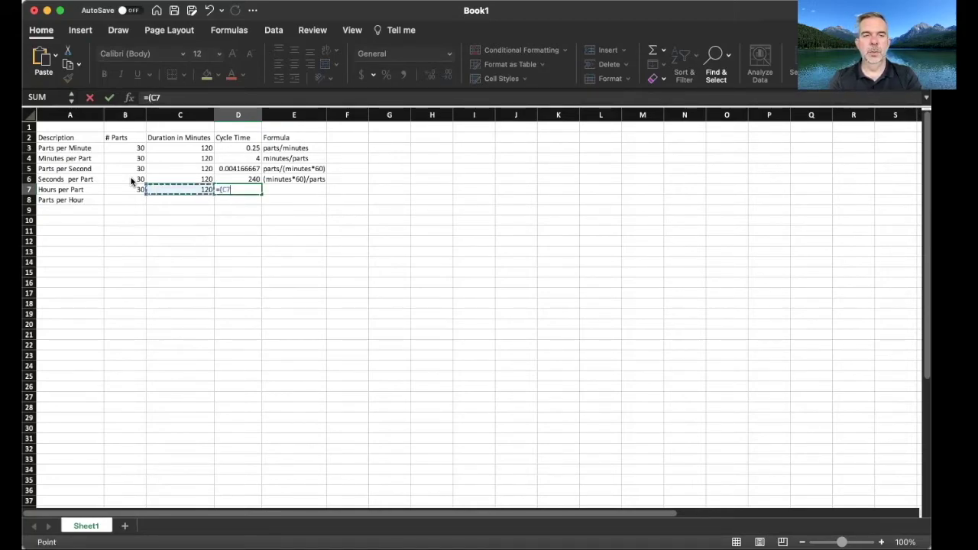
{"action": "type", "text": "/60)"}
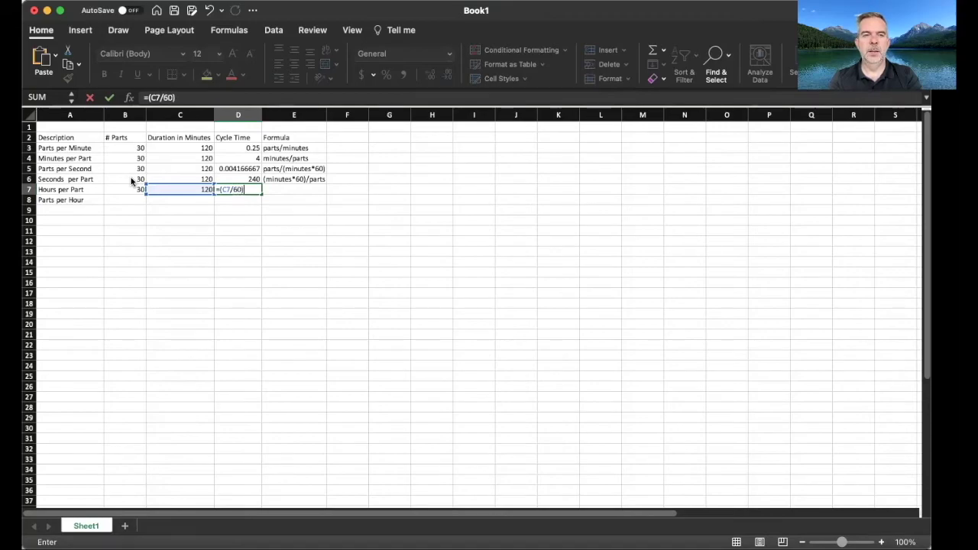
{"action": "type", "text": "/"}
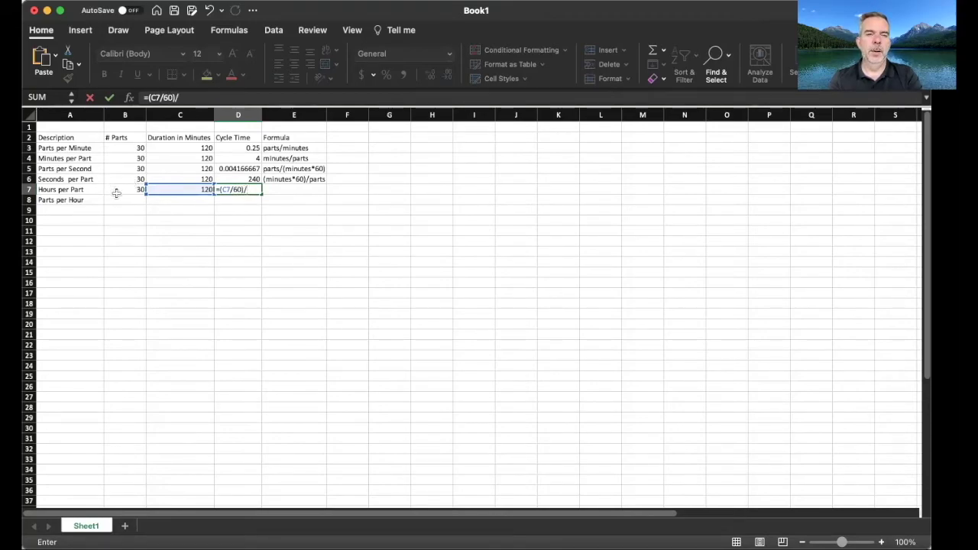
{"action": "left_click", "coordinate": [116, 200]}
{"action": "left_click", "coordinate": [125, 188]}
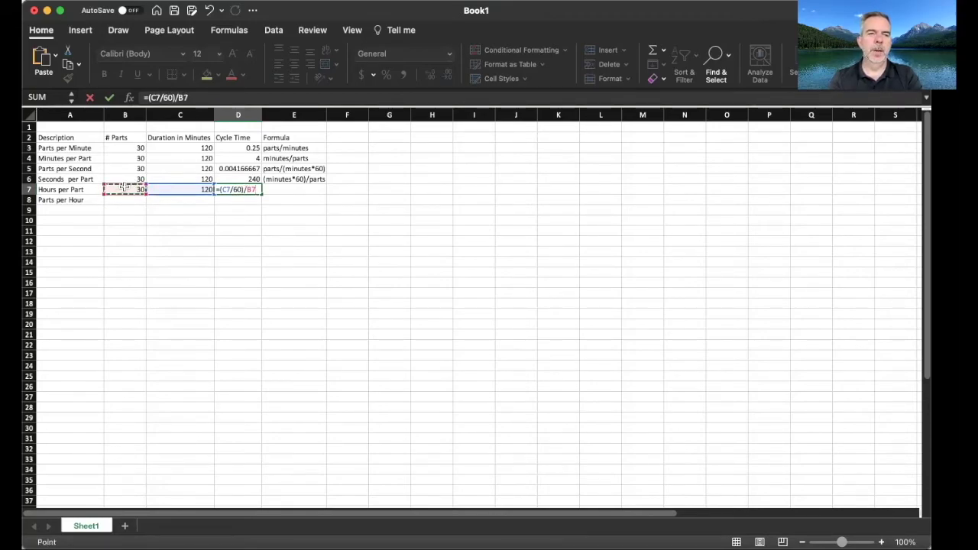
{"action": "key", "text": "Return"}
- Add the formula note (minutes/60)/parts in E7
{"action": "key", "text": "Up"}
{"action": "key", "text": "Right"}
{"action": "key", "text": "Right"}
{"action": "key", "text": "Right"}
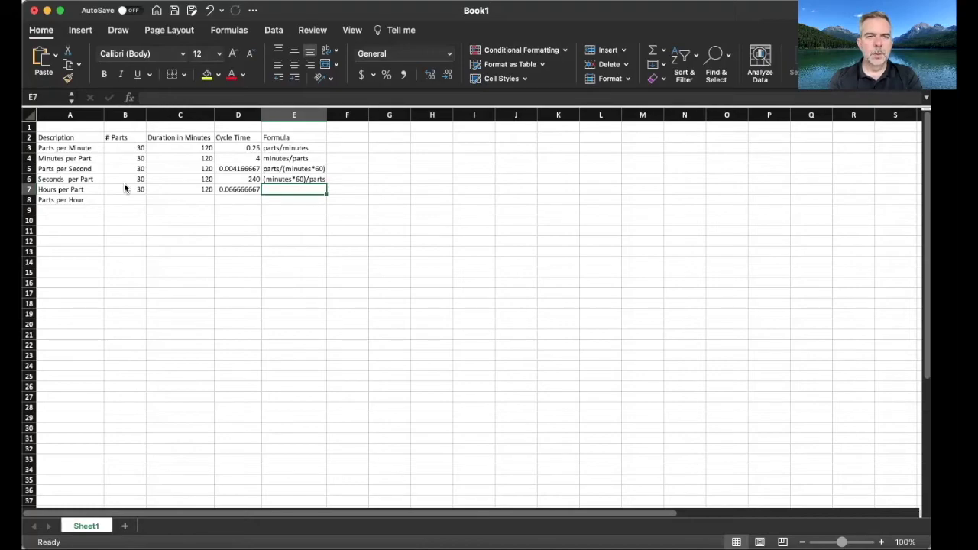
{"action": "type", "text": "("}
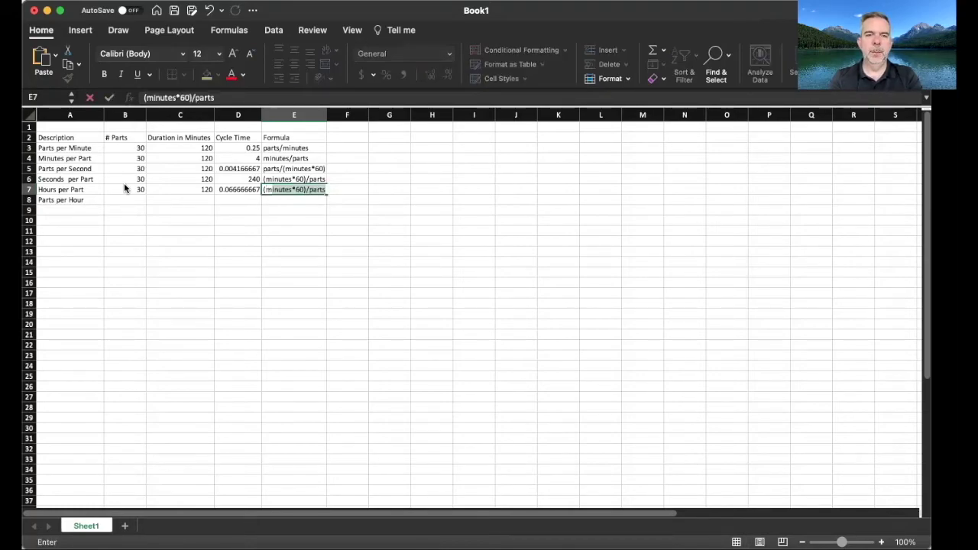
{"action": "type", "text": "minutes/"}
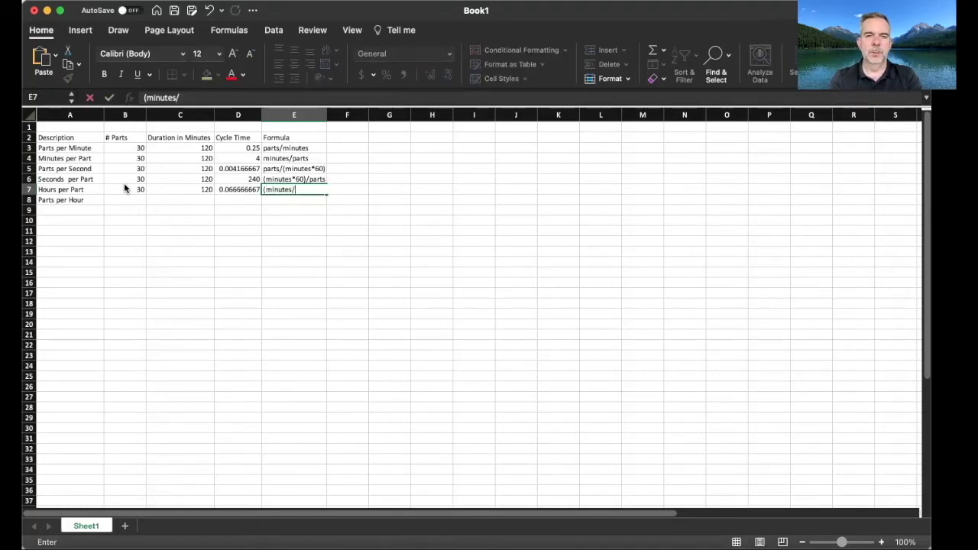
{"action": "type", "text": "60)/parts"}
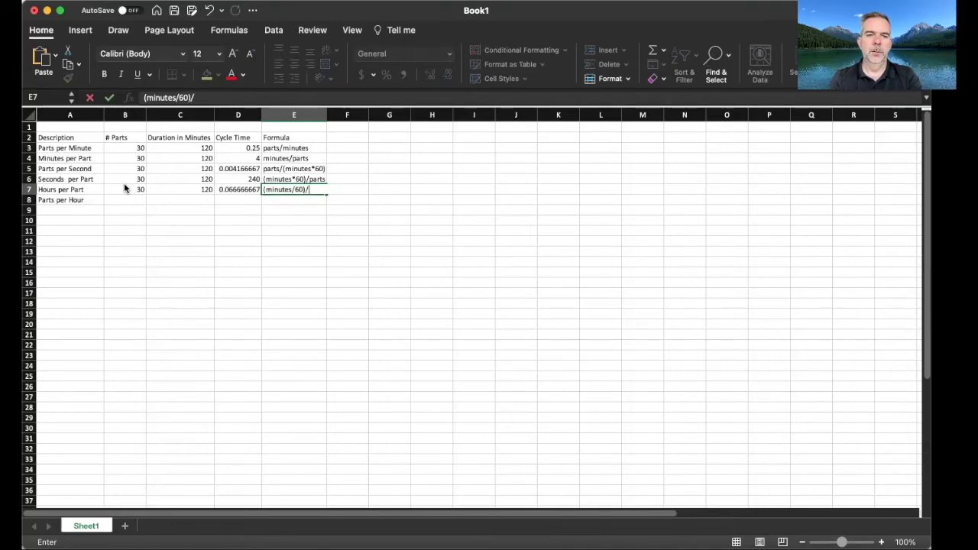
{"action": "key", "text": "Return"}
{"action": "key", "text": "Left"}
{"action": "key", "text": "Left"}
{"action": "key", "text": "Left"}
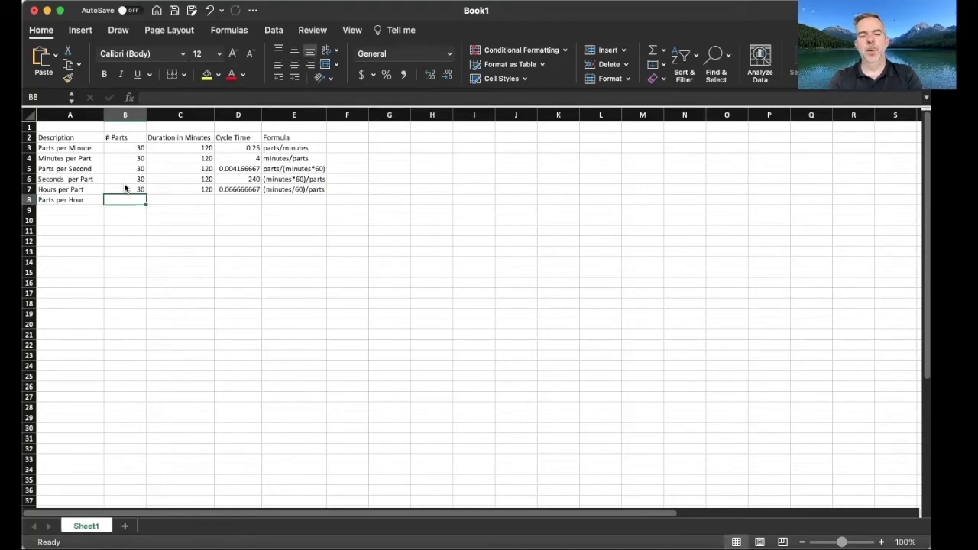
- Enter 30 parts in B8 and 120 minutes in C8 for the Parts per Hour row
{"action": "type", "text": "30"}
{"action": "key", "text": "Tab"}
{"action": "type", "text": "120"}
{"action": "key", "text": "Tab"}
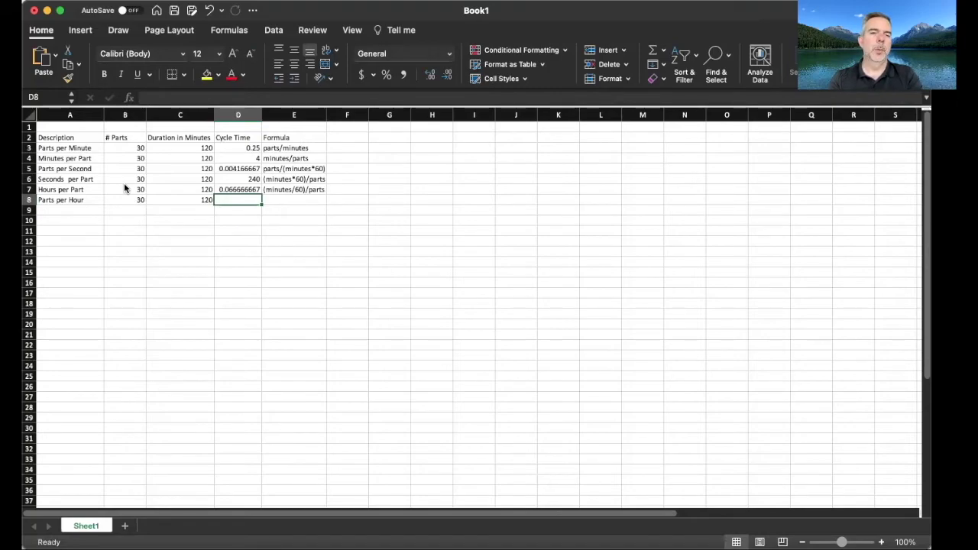
- Enter the cycle-time formula =B8/(C8/60) in D8, giving 15
{"action": "type", "text": "="}
{"action": "key", "text": "Left"}
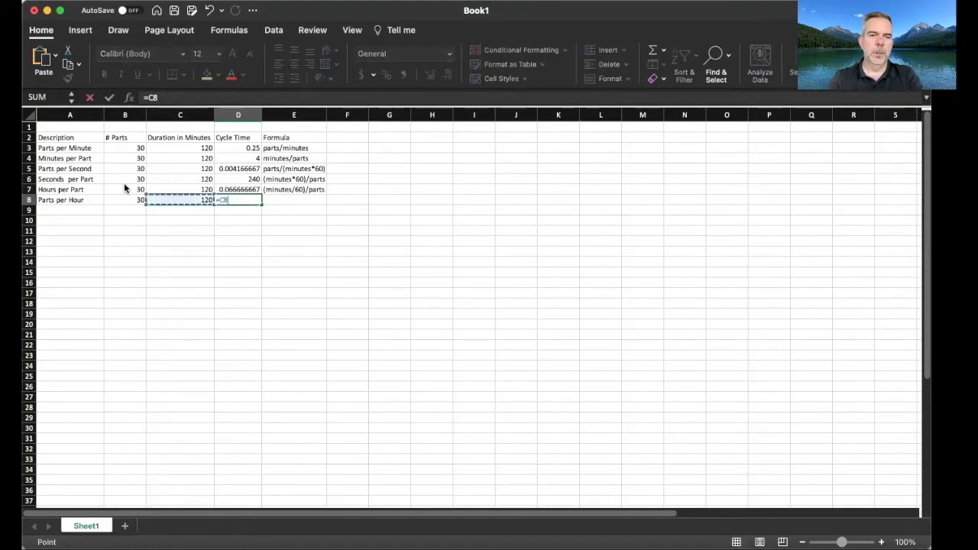
{"action": "key", "text": "Left"}
{"action": "type", "text": "/("}
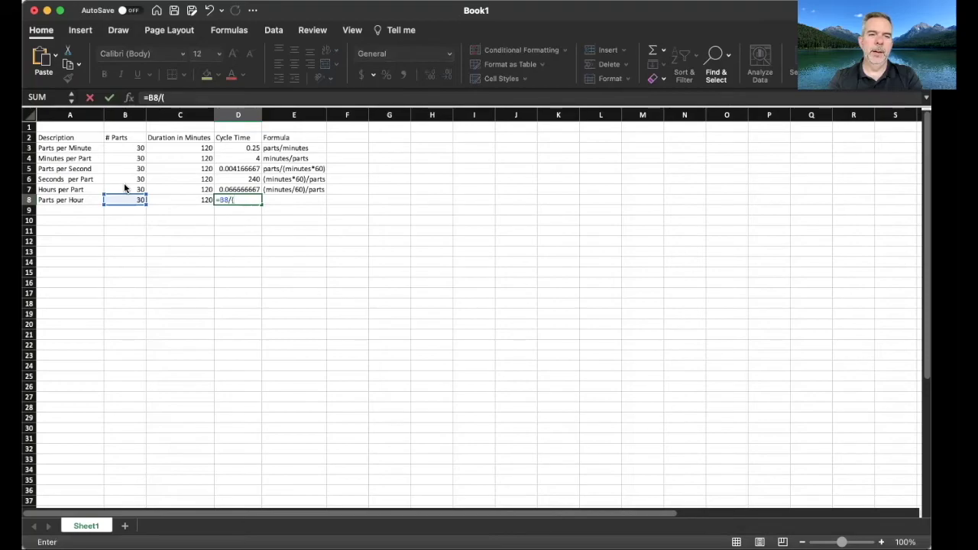
{"action": "key", "text": "Left"}
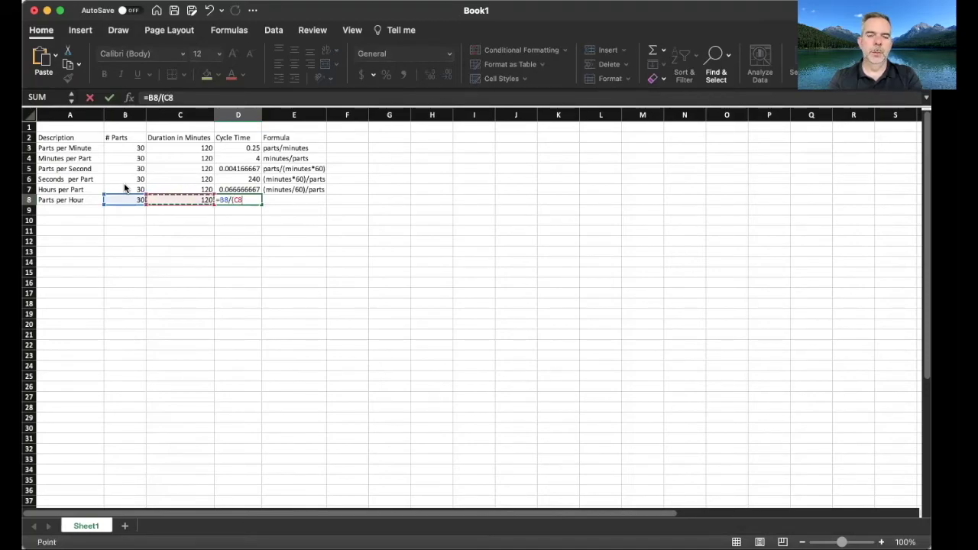
{"action": "type", "text": "/60)"}
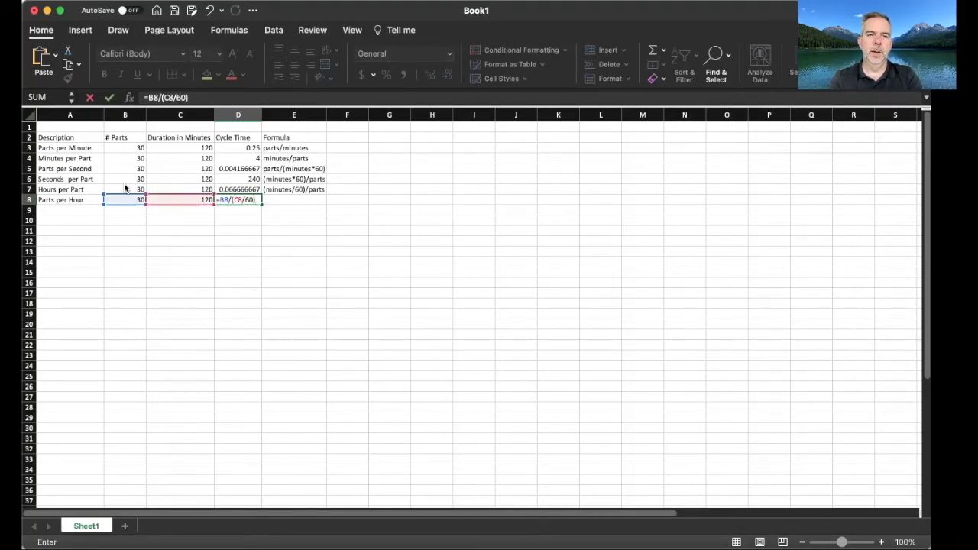
{"action": "key", "text": "Tab"}
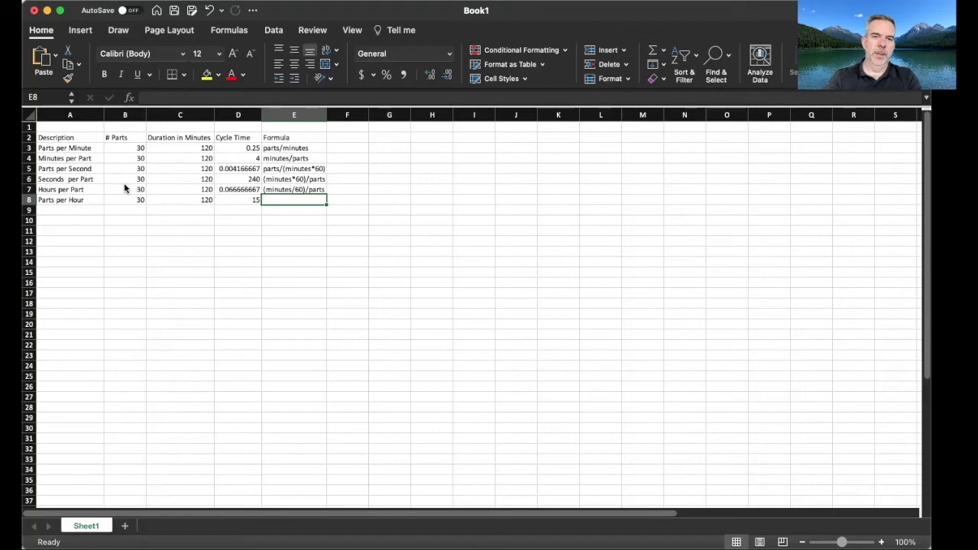
- Add the formula note parts/(minutes/60) in E8
{"action": "type", "text": "("}
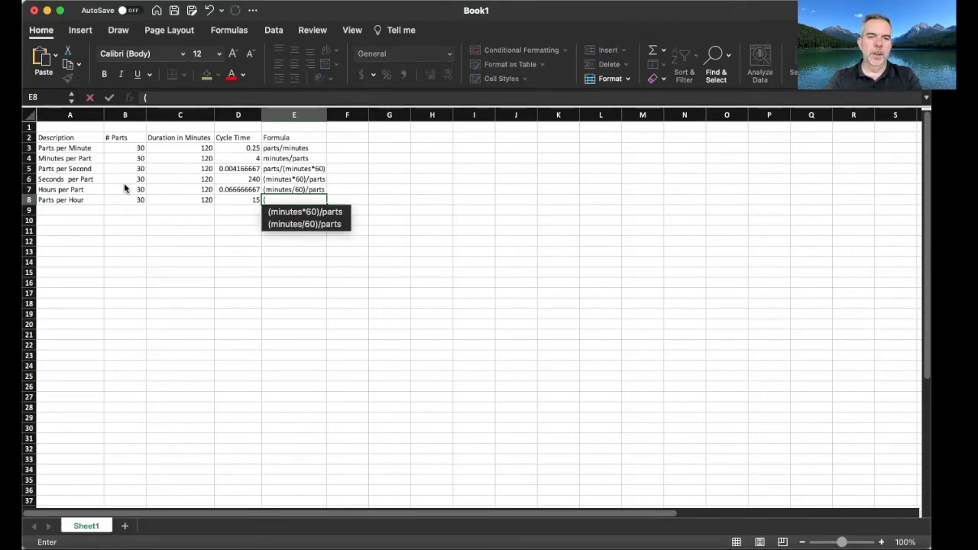
{"action": "key", "text": "BackSpace"}
{"action": "type", "text": "parts/"}
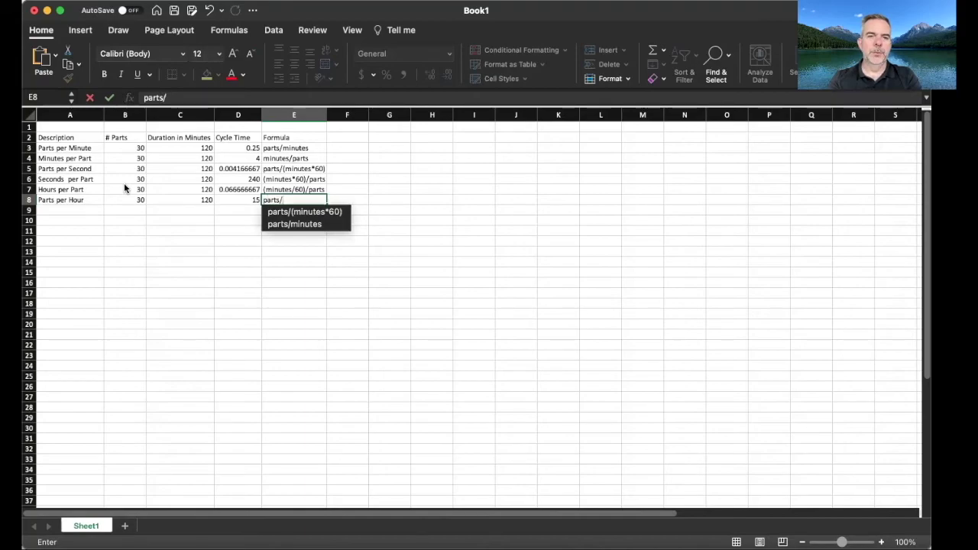
{"action": "type", "text": "("}
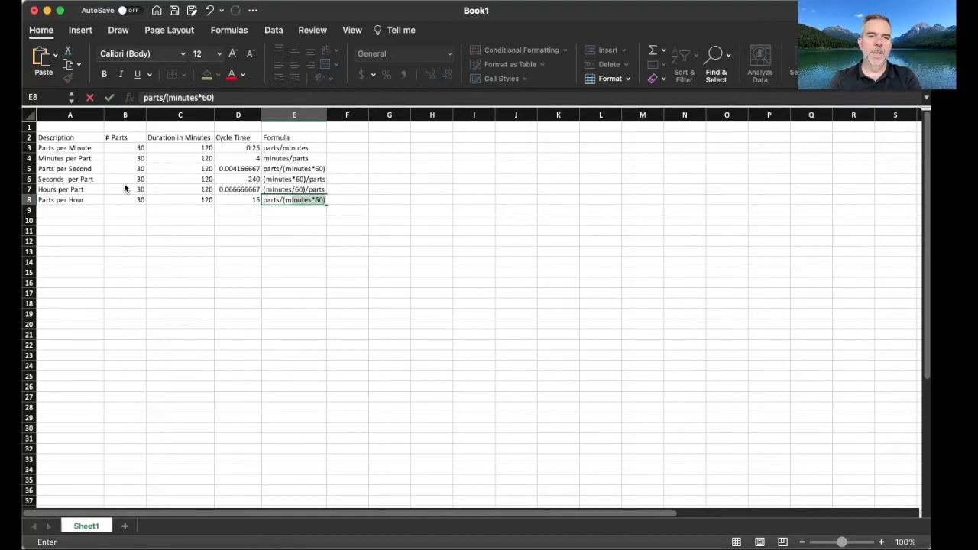
{"action": "type", "text": "minutes/60"}
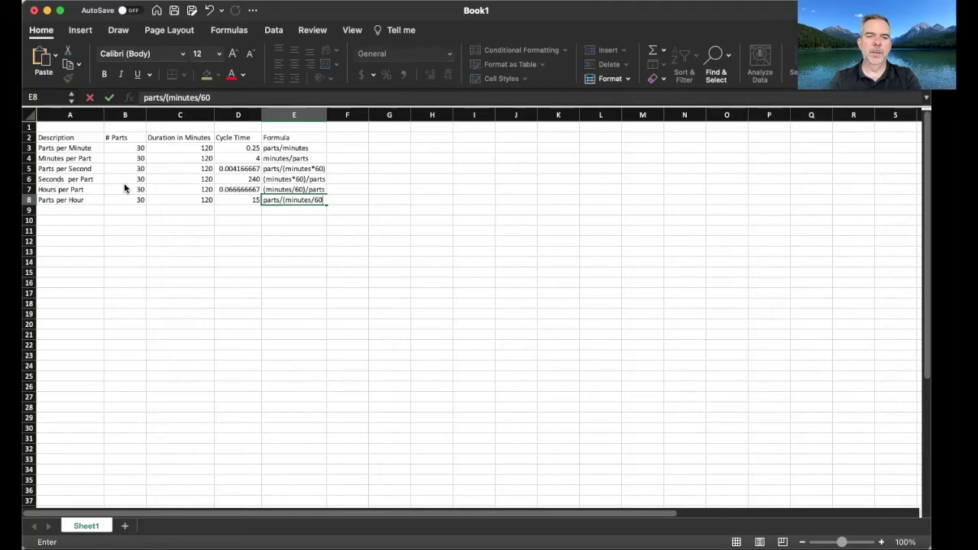
{"action": "type", "text": ")"}
{"action": "key", "text": "Return"}
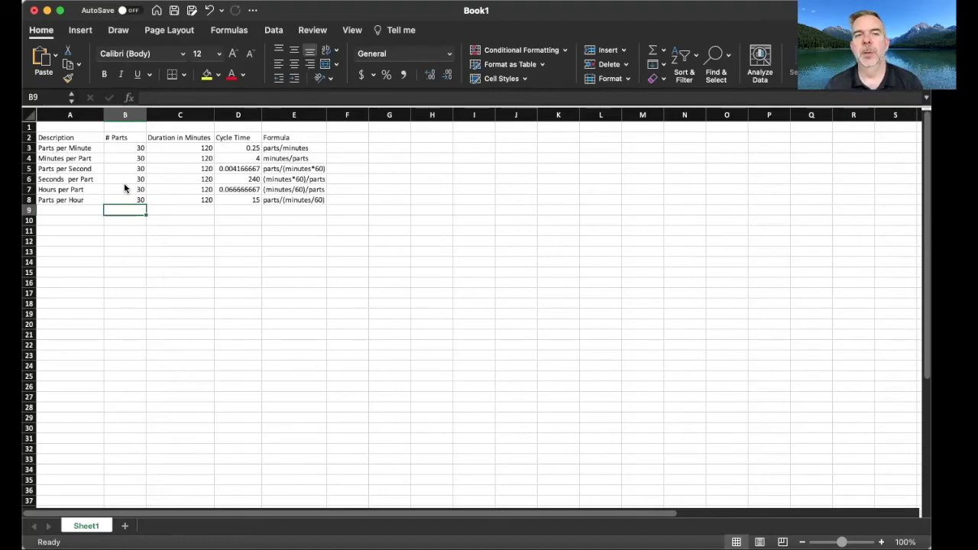
{"action": "left_click", "coordinate": [186, 142]}
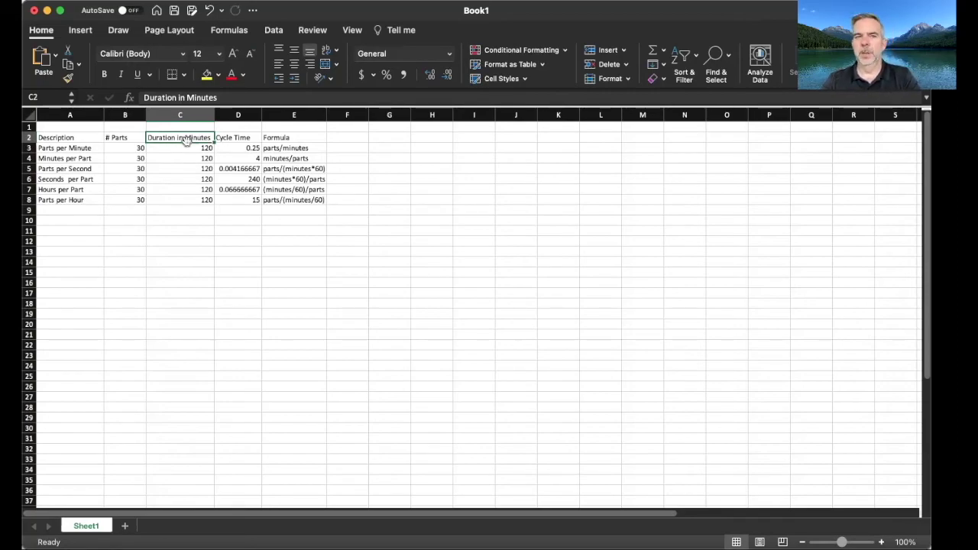
{"action": "left_click", "coordinate": [127, 149]}
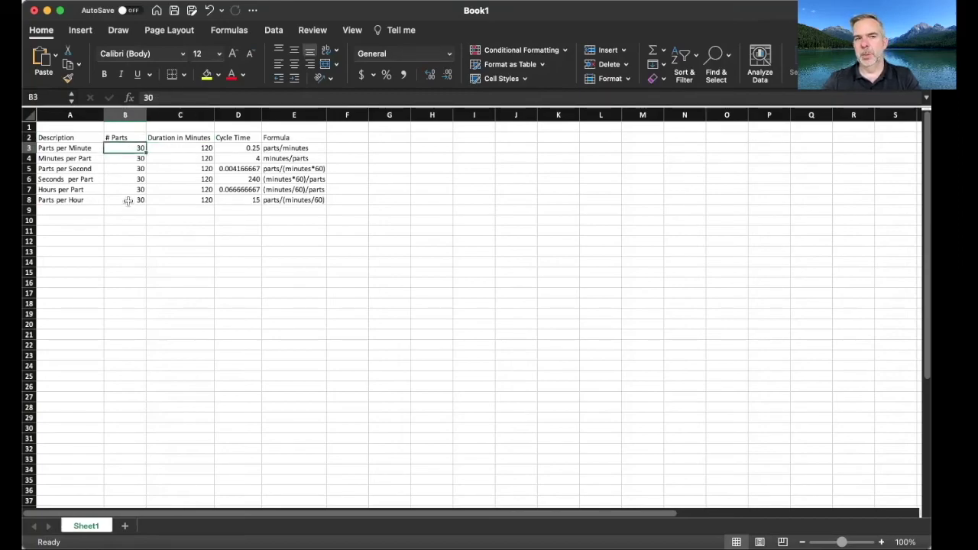